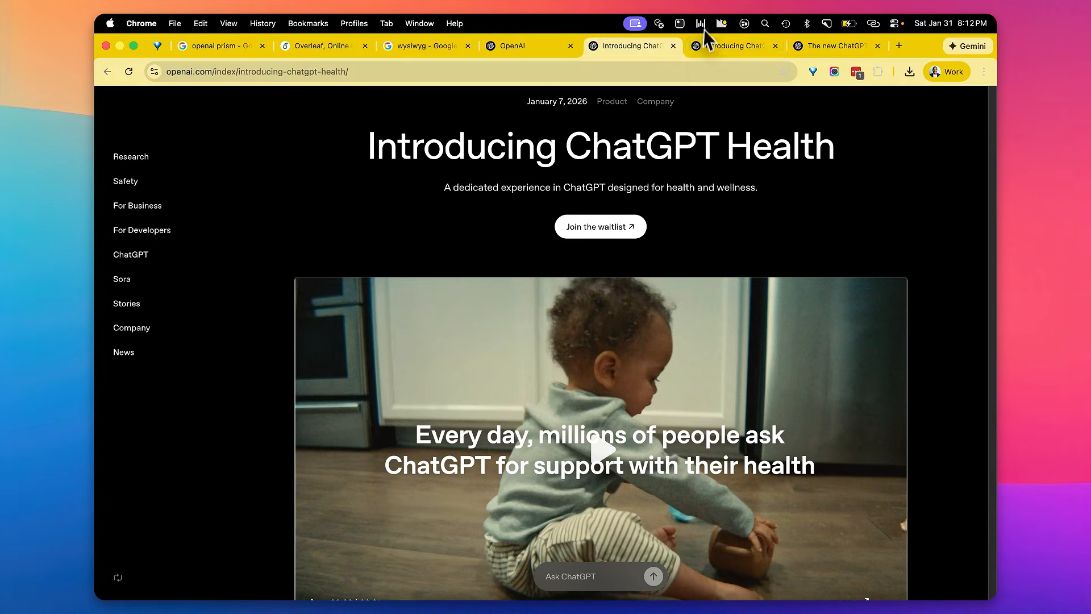
Look over the open OpenAI announcement pages for ChatGPT Go and the new ChatGPT Images.
{"action": "left_click", "coordinate": [707, 47]}
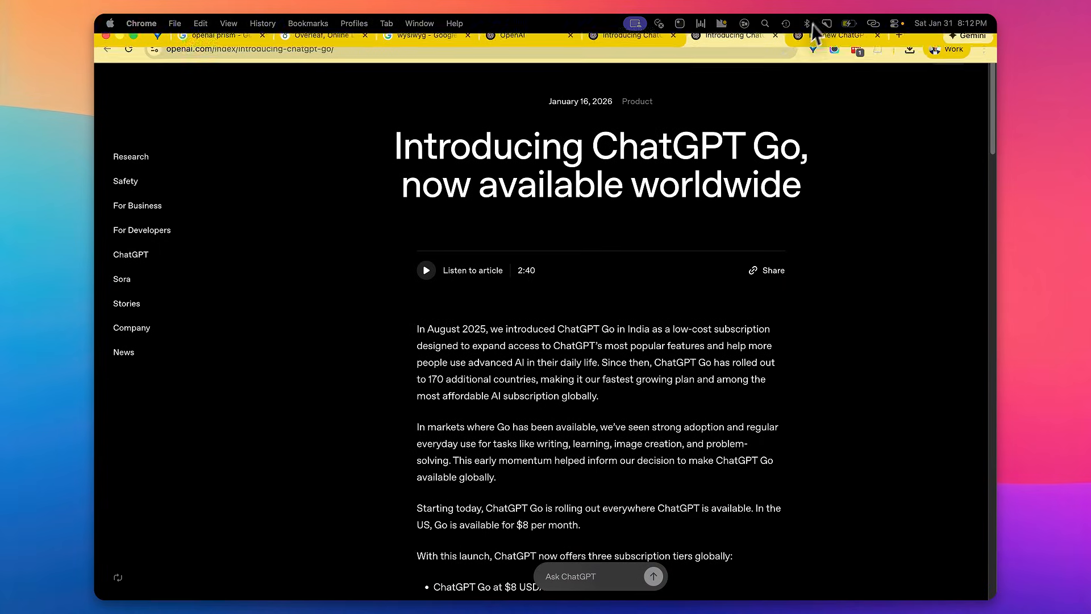
{"action": "left_click", "coordinate": [824, 46]}
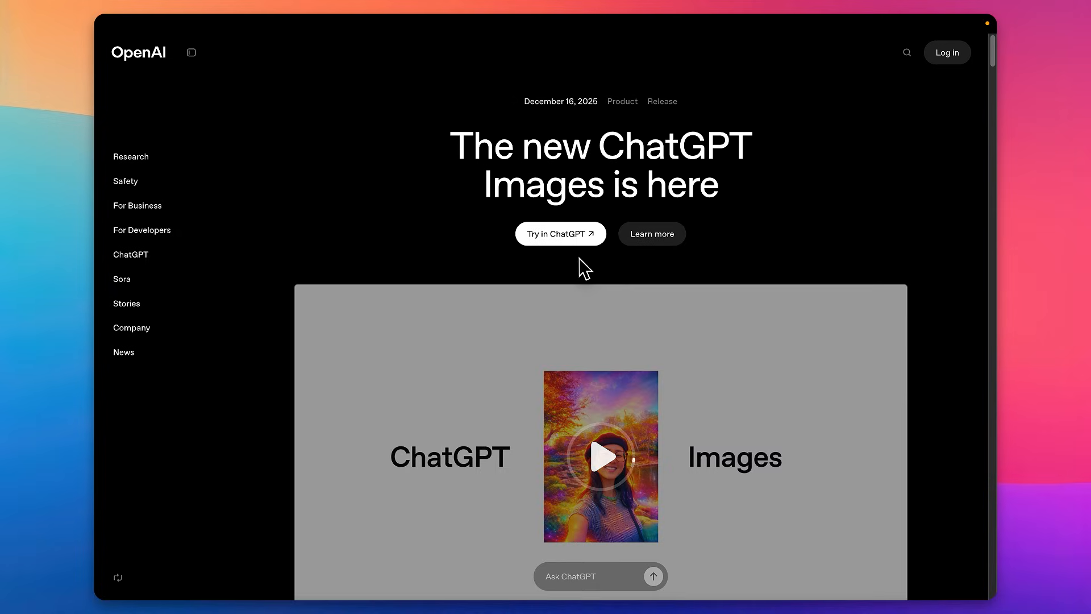
{"action": "scroll", "coordinate": [591, 253], "scroll_direction": "down", "scroll_amount": 2}
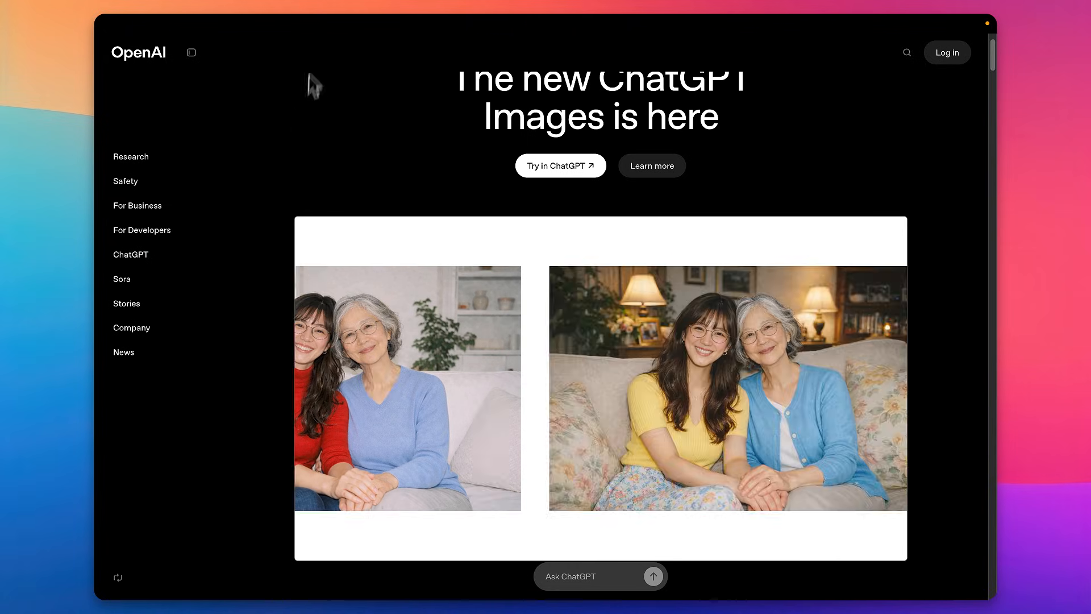
Open OpenAI's Prism page from the "openai prism" search results and look through its workspace and collaboration features.
{"action": "mouse_move", "coordinate": [191, 56]}
{"action": "left_click", "coordinate": [223, 45]}
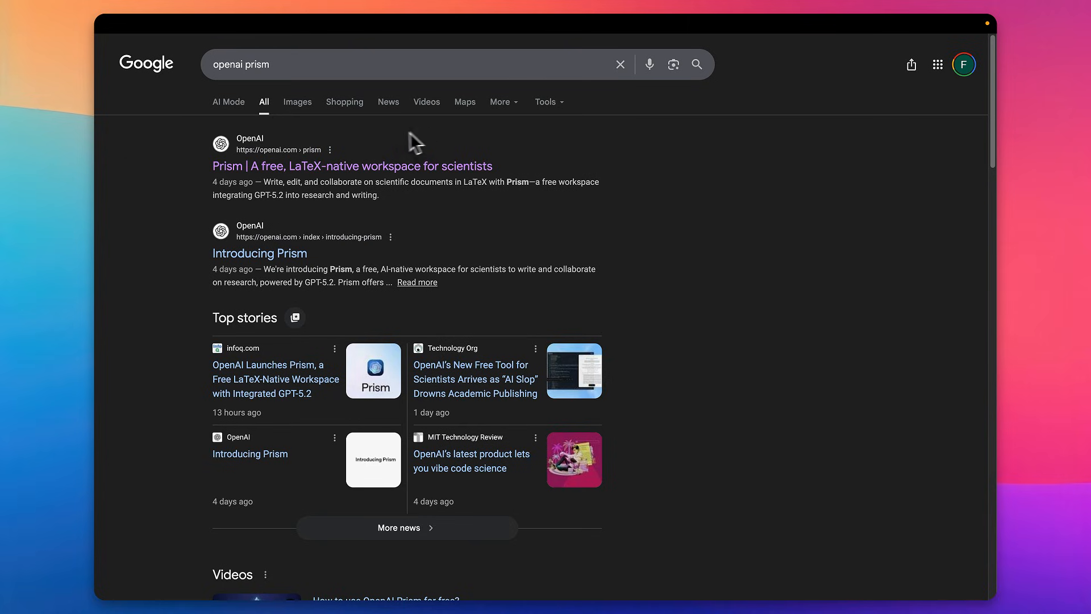
{"action": "mouse_move", "coordinate": [308, 16]}
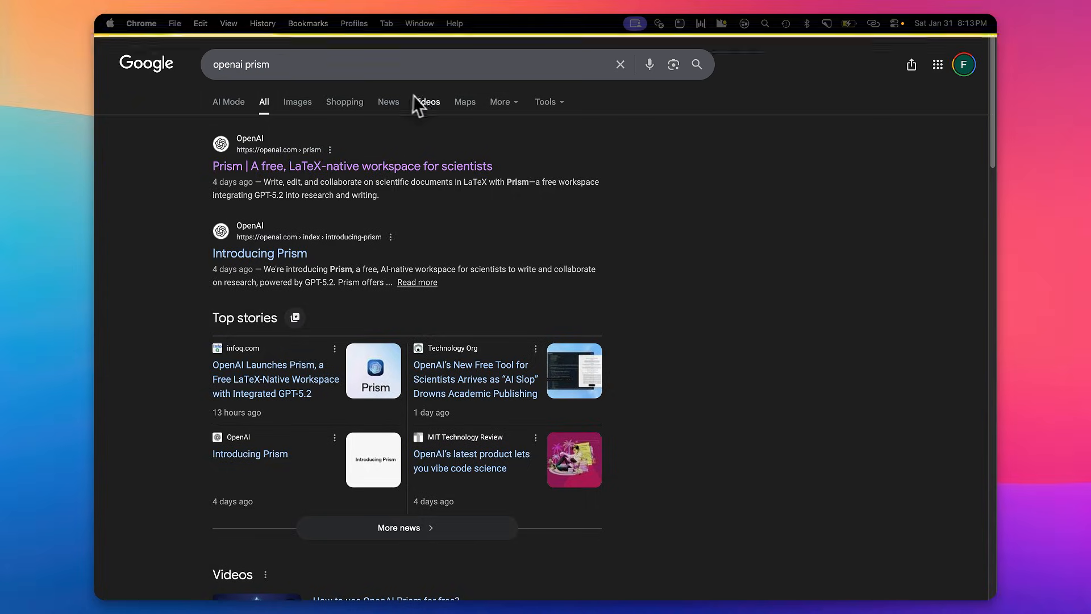
{"action": "left_click", "coordinate": [295, 168]}
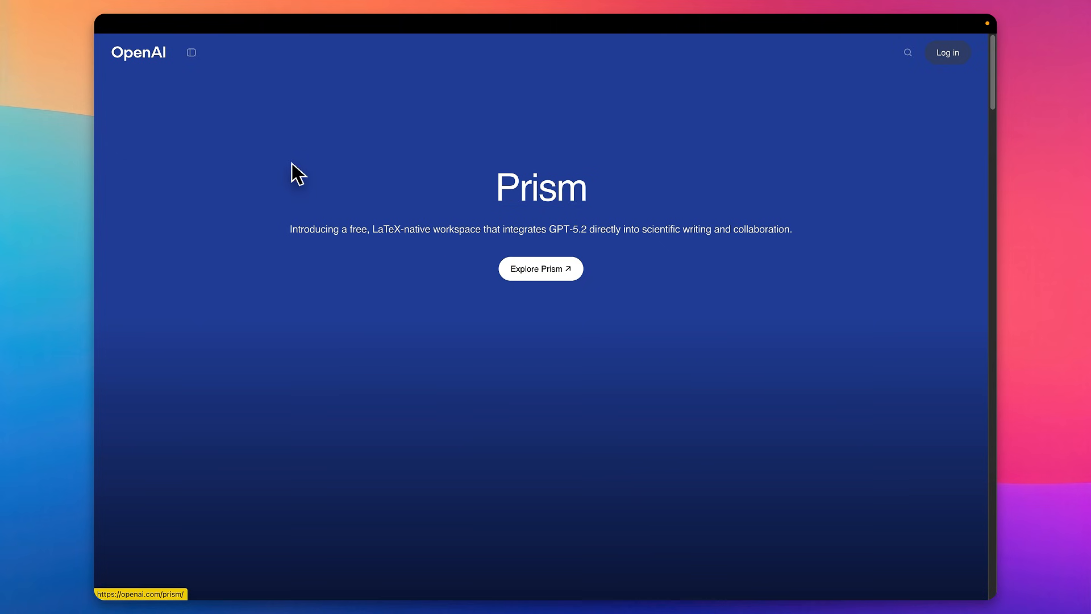
{"action": "scroll", "coordinate": [554, 287], "scroll_direction": "down", "scroll_amount": 15}
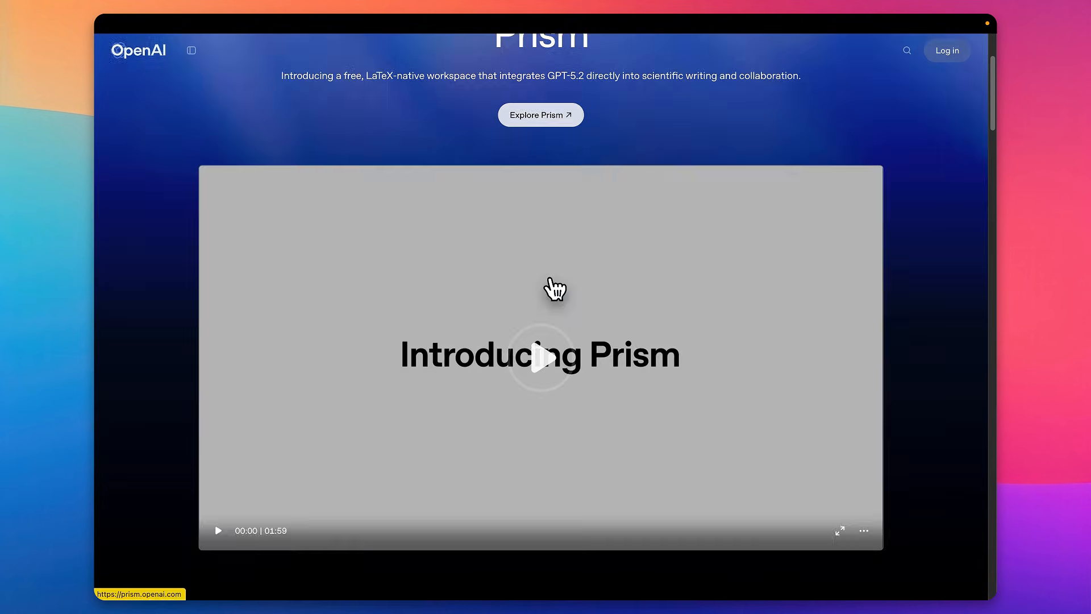
{"action": "scroll", "coordinate": [555, 287], "scroll_direction": "down", "scroll_amount": 3}
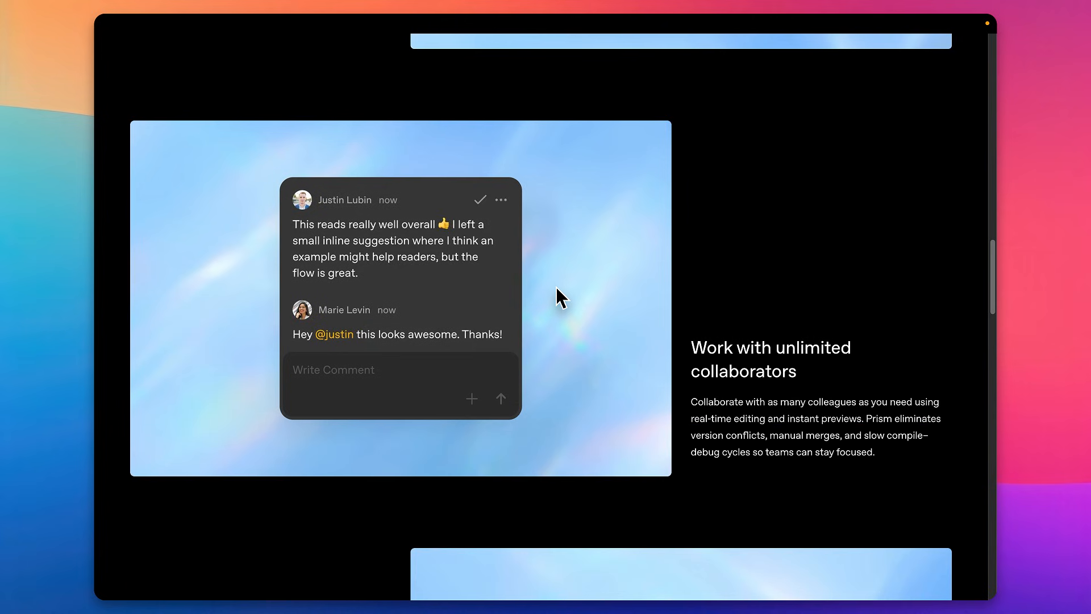
{"action": "scroll", "coordinate": [556, 296], "scroll_direction": "up", "scroll_amount": 7}
{"action": "scroll", "coordinate": [557, 286], "scroll_direction": "up", "scroll_amount": 2}
Switch to the "wysiwyg" image search results to view examples of visual editors.
{"action": "mouse_move", "coordinate": [595, 61]}
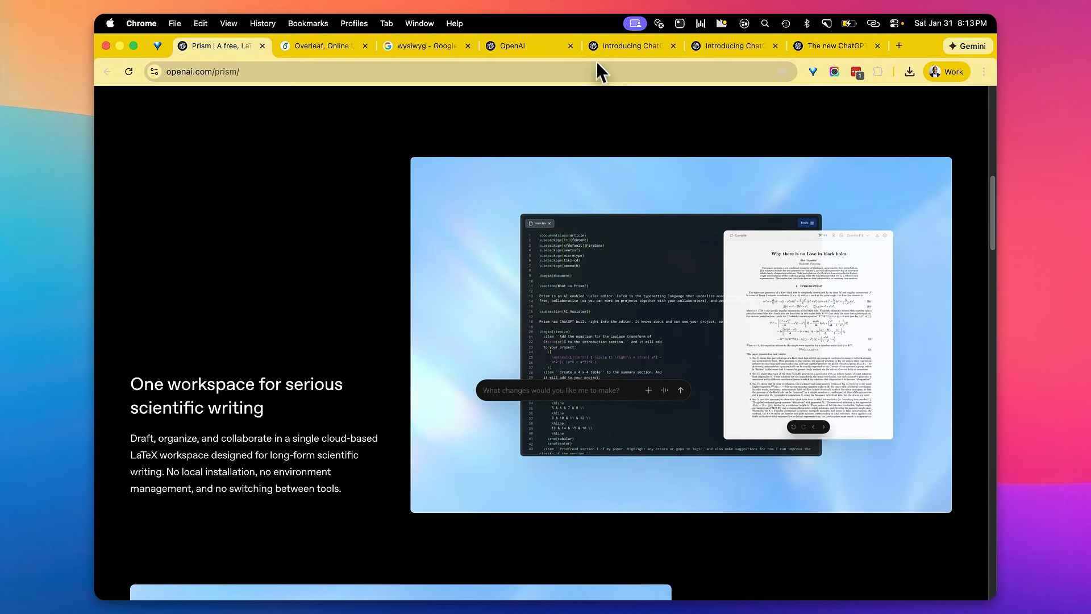
{"action": "left_click", "coordinate": [416, 45]}
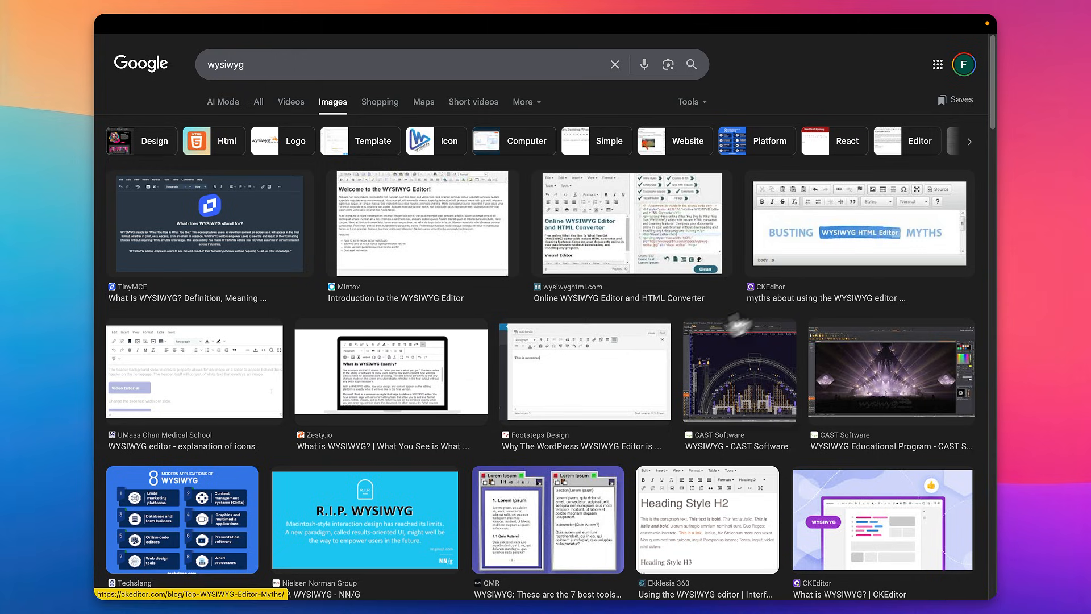
Return to the Prism product page and review its proofreading section and the feature list for scientific writing.
{"action": "mouse_move", "coordinate": [419, 23]}
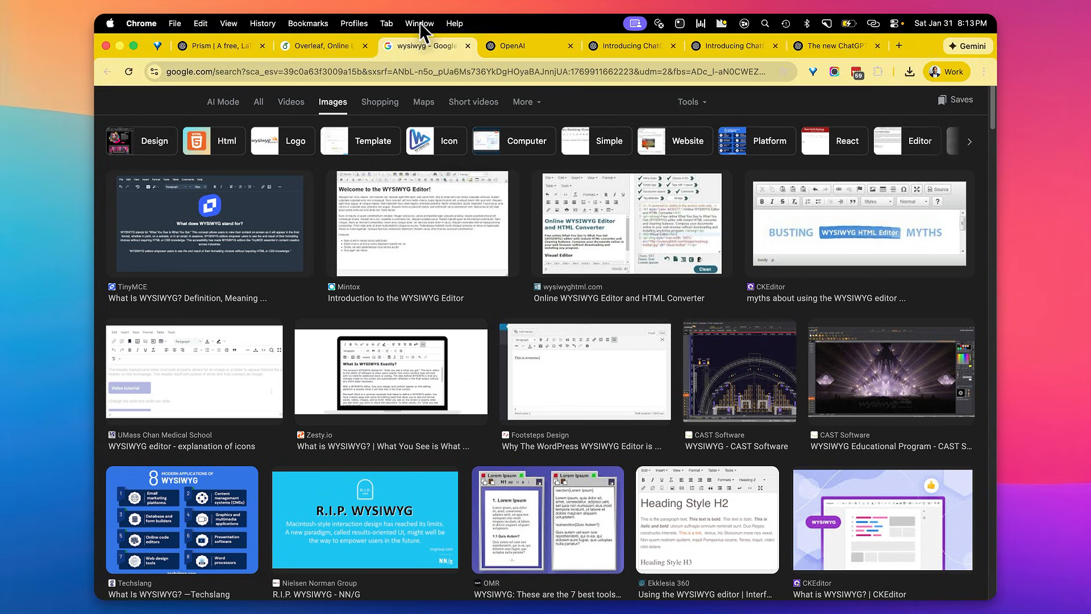
{"action": "left_click", "coordinate": [223, 49]}
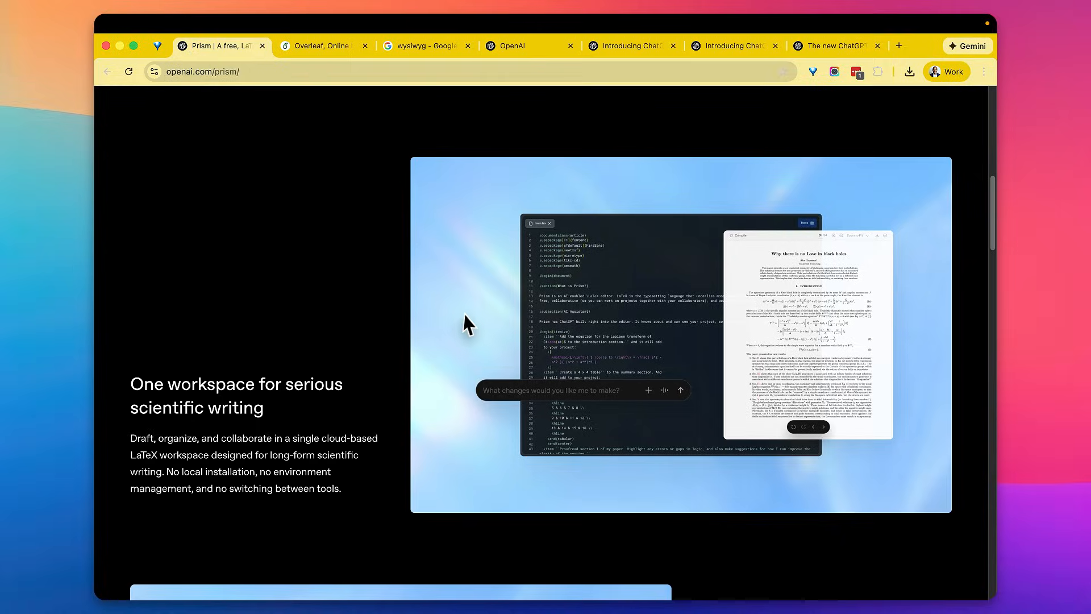
{"action": "scroll", "coordinate": [471, 318], "scroll_direction": "down", "scroll_amount": 10}
{"action": "scroll", "coordinate": [755, 373], "scroll_direction": "down", "scroll_amount": 15}
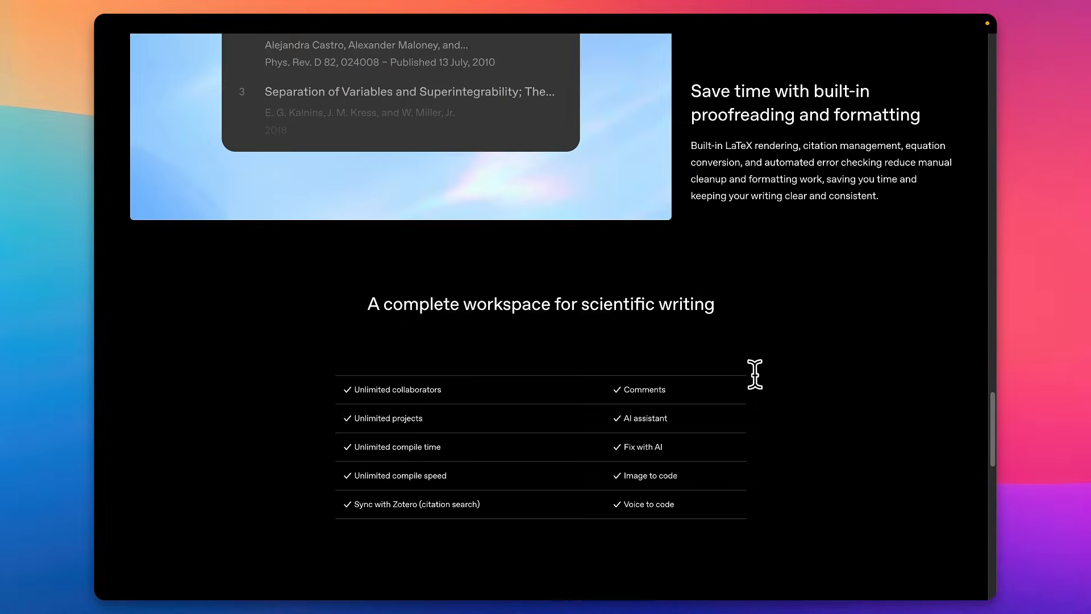
{"action": "scroll", "coordinate": [764, 379], "scroll_direction": "up", "scroll_amount": 4}
{"action": "scroll", "coordinate": [758, 364], "scroll_direction": "up", "scroll_amount": 15}
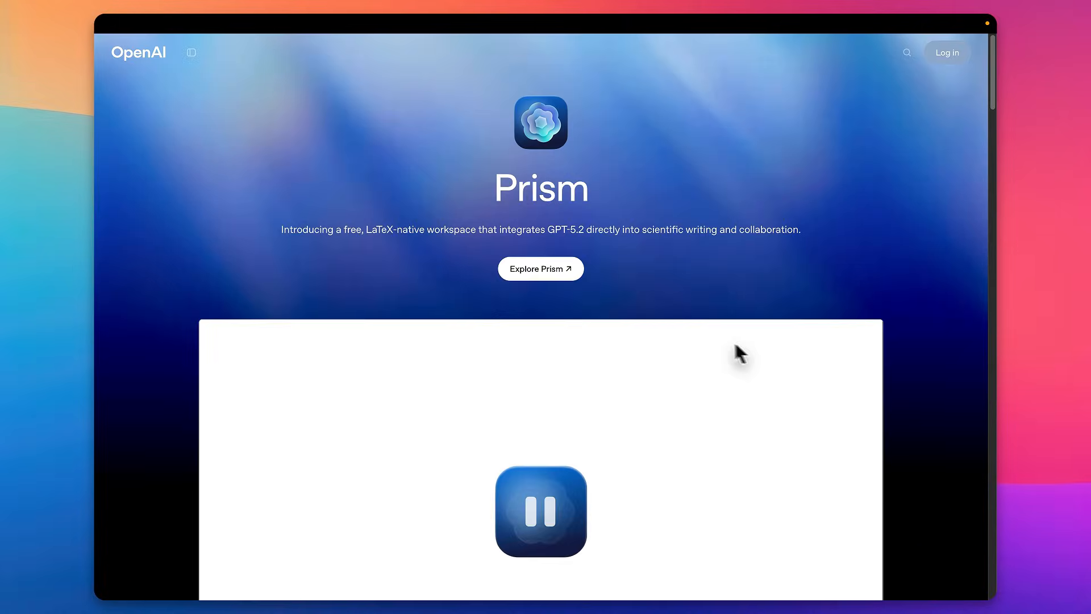
Launch Prism from its product page and open the existing New Project.
{"action": "left_click", "coordinate": [539, 269]}
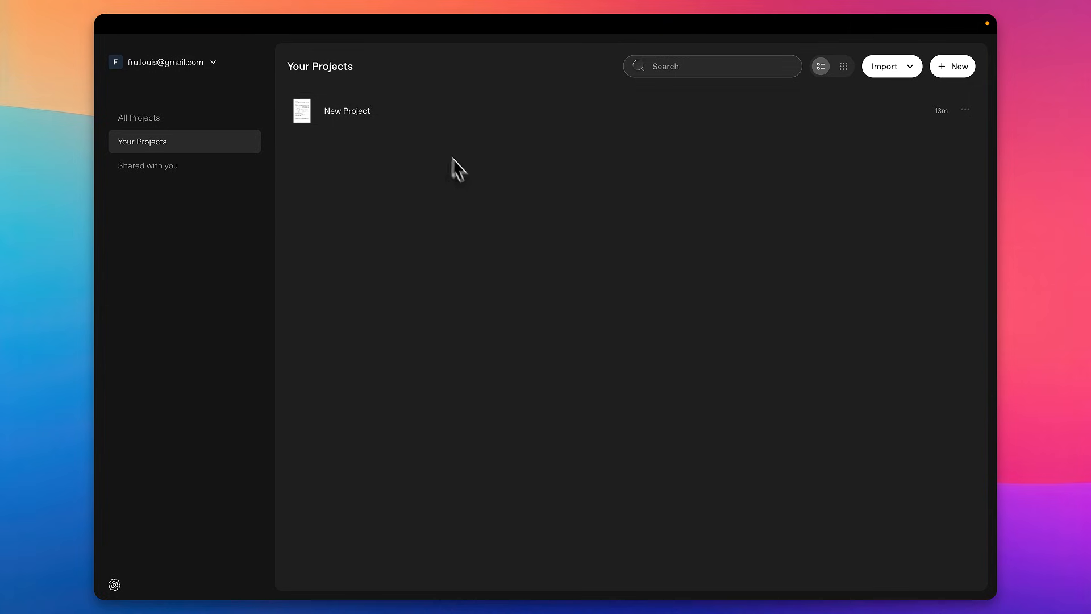
{"action": "left_click", "coordinate": [383, 112]}
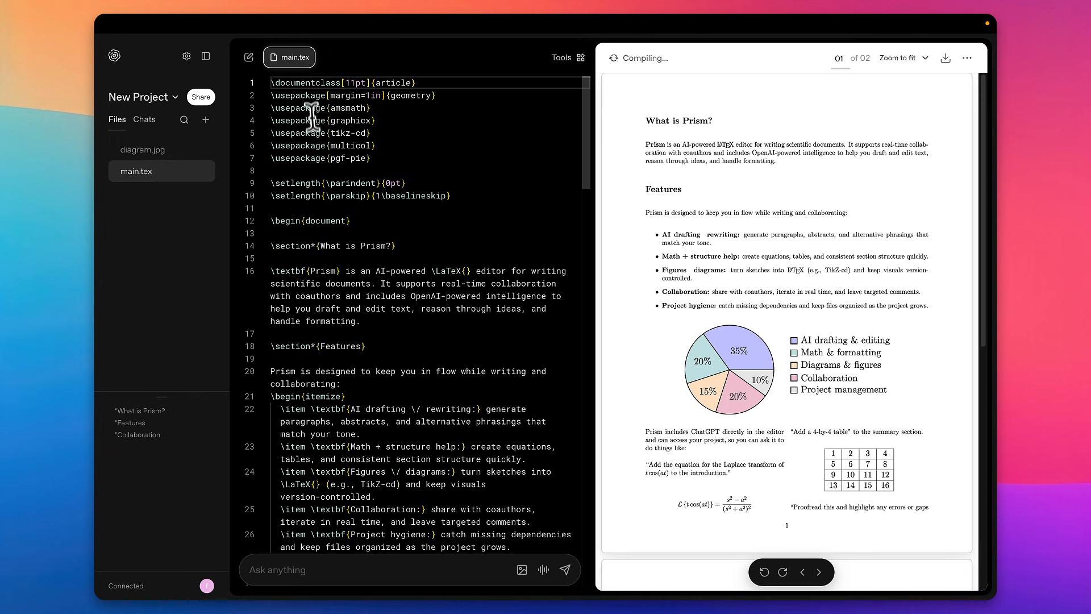
Read through the LaTeX source of main.tex and highlight lines 49 to 72.
{"action": "scroll", "coordinate": [364, 131], "scroll_direction": "down", "scroll_amount": 3}
{"action": "scroll", "coordinate": [372, 160], "scroll_direction": "down", "scroll_amount": 15}
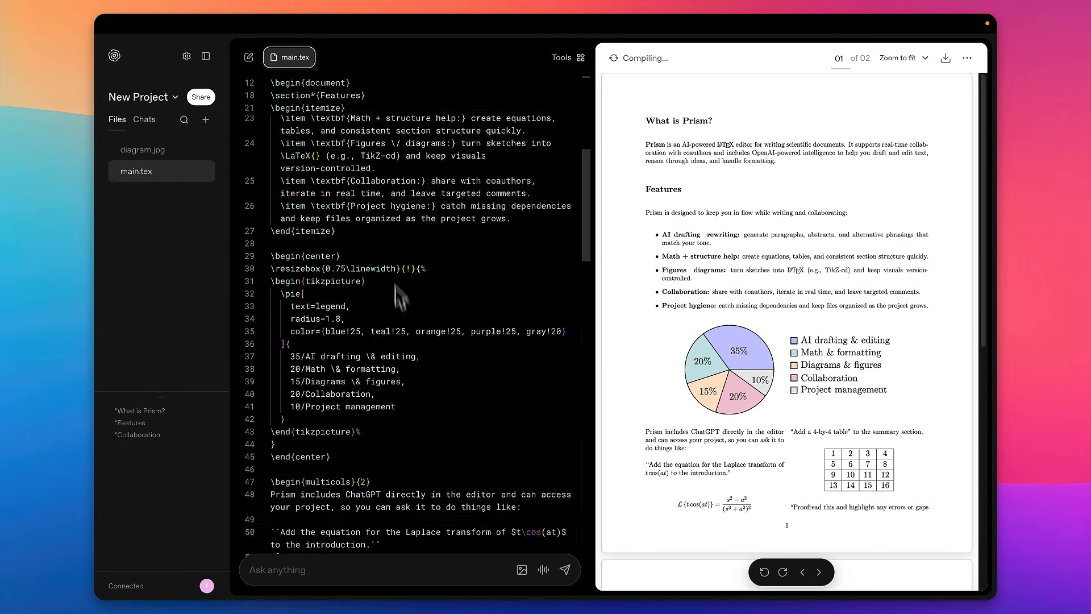
{"action": "left_click_drag", "start_coordinate": [446, 444], "coordinate": [367, 132]}
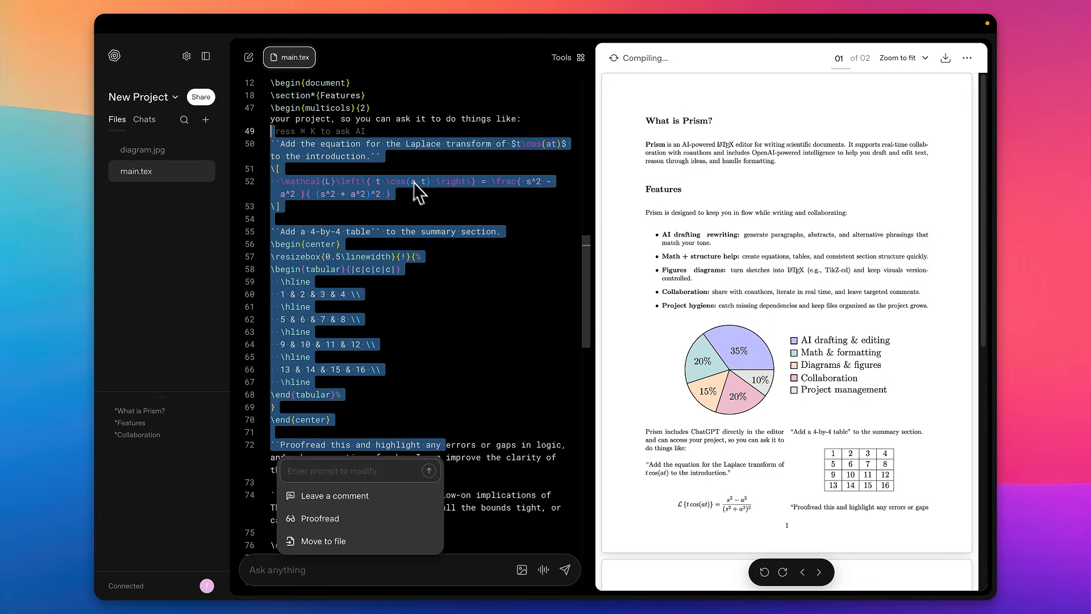
{"action": "scroll", "coordinate": [417, 188], "scroll_direction": "up", "scroll_amount": 12}
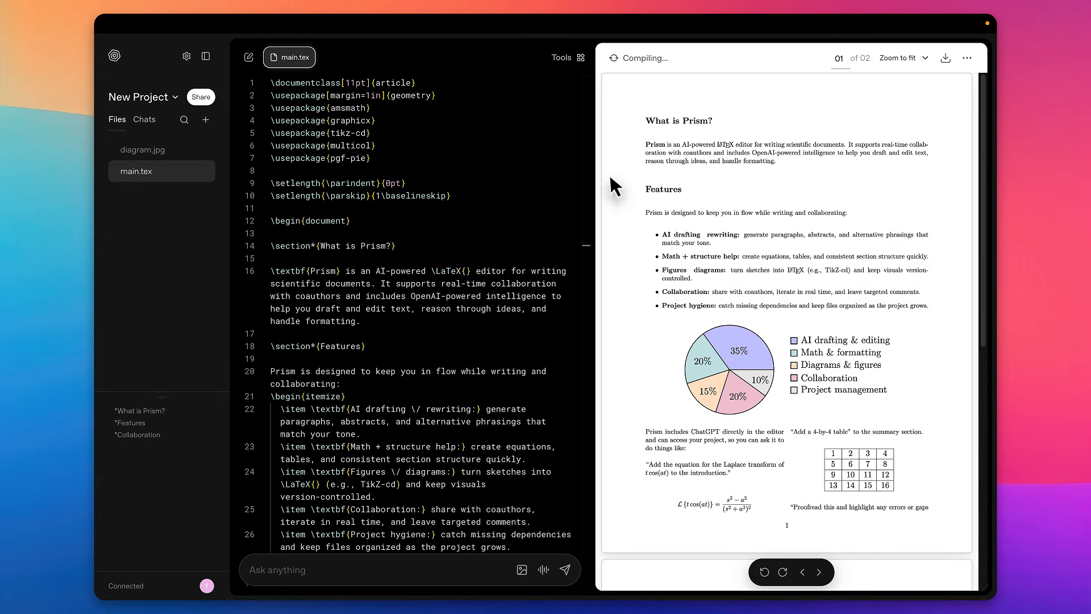
Widen the preview pane and examine both pages of the compiled document, including the pie chart, table and diagrams.
{"action": "left_click_drag", "start_coordinate": [595, 181], "coordinate": [517, 191]}
{"action": "scroll", "coordinate": [603, 179], "scroll_direction": "down", "scroll_amount": 10}
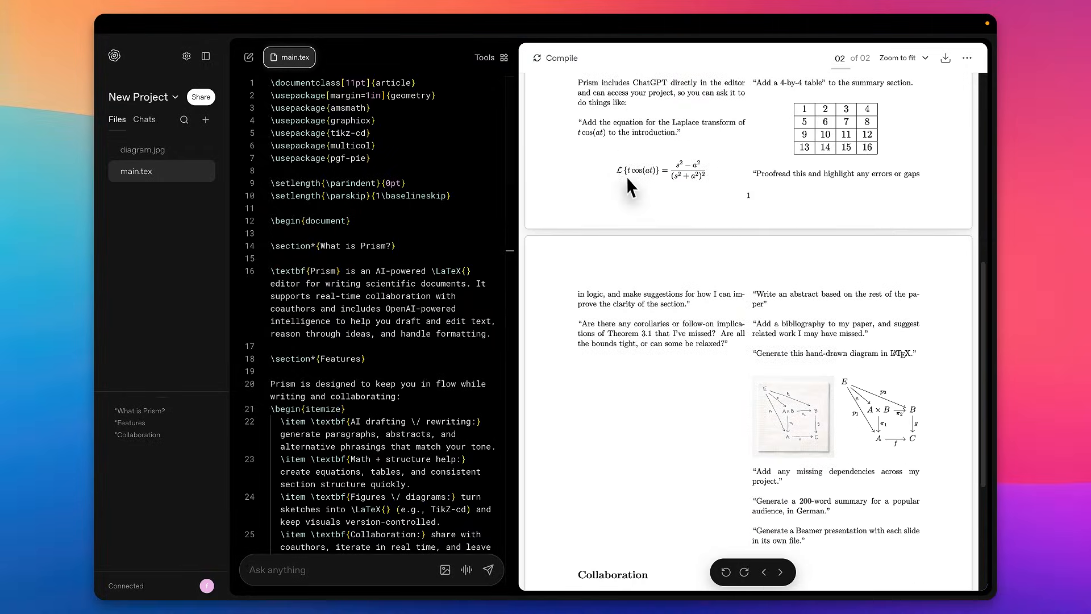
{"action": "scroll", "coordinate": [629, 179], "scroll_direction": "down", "scroll_amount": 5}
{"action": "scroll", "coordinate": [631, 179], "scroll_direction": "up", "scroll_amount": 6}
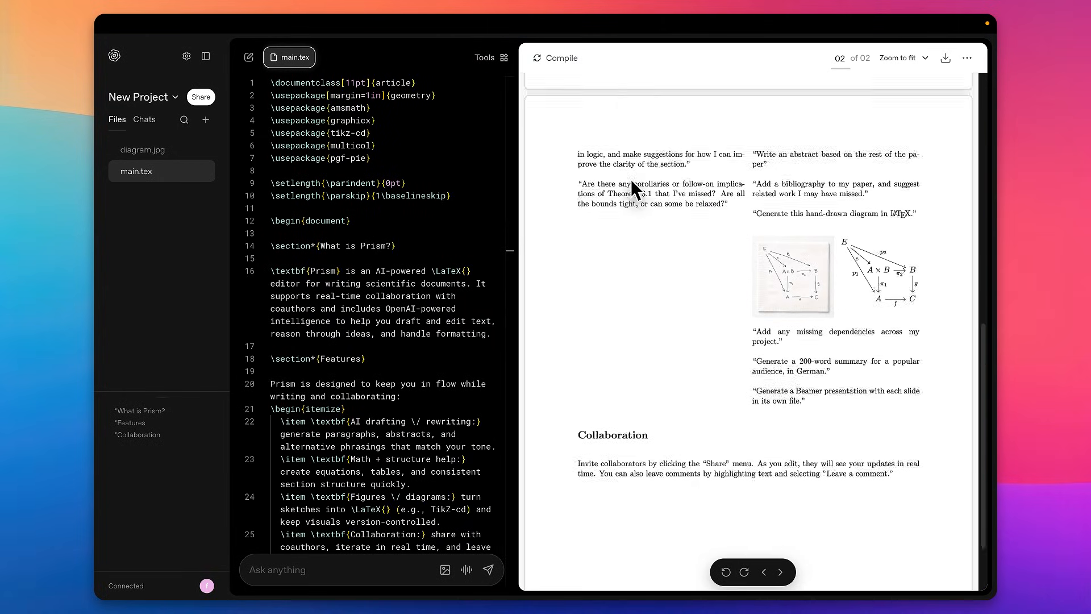
{"action": "scroll", "coordinate": [633, 178], "scroll_direction": "up", "scroll_amount": 7}
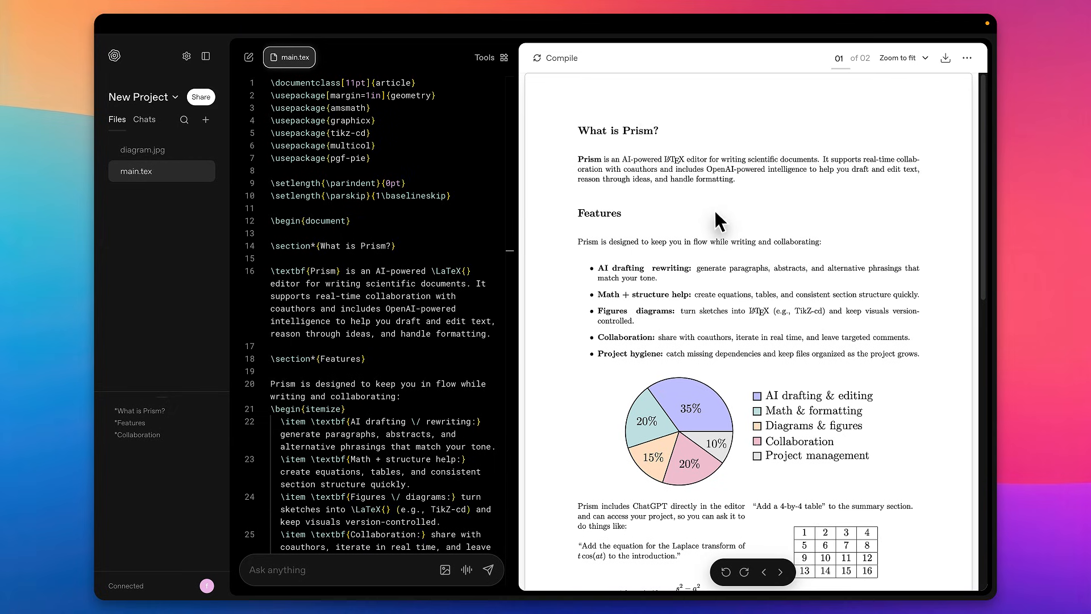
{"action": "scroll", "coordinate": [626, 243], "scroll_direction": "down", "scroll_amount": 2}
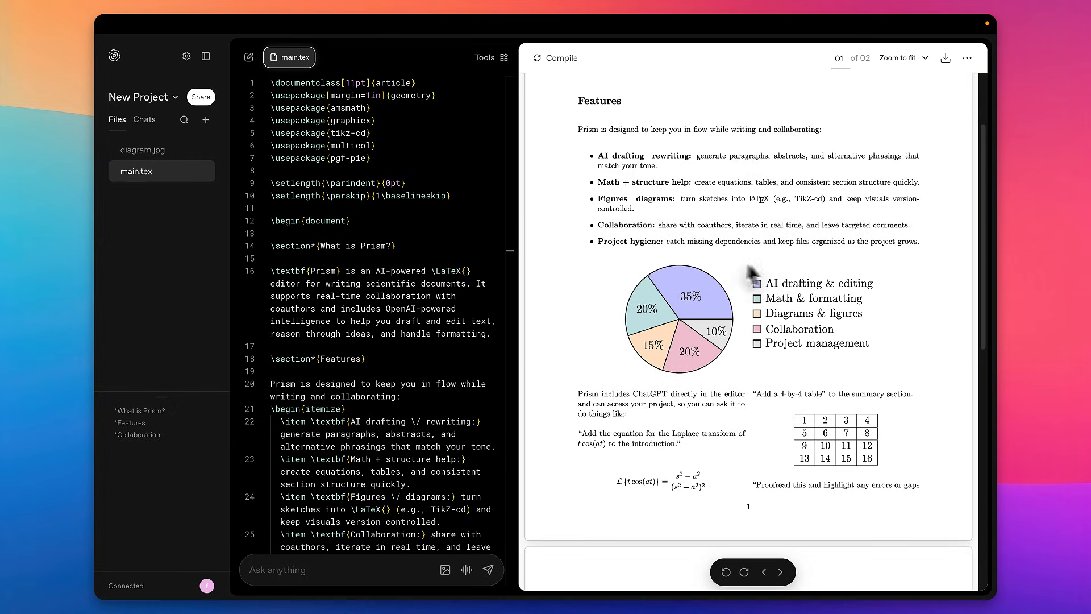
{"action": "scroll", "coordinate": [755, 341], "scroll_direction": "down", "scroll_amount": 4}
{"action": "scroll", "coordinate": [676, 318], "scroll_direction": "down", "scroll_amount": 7}
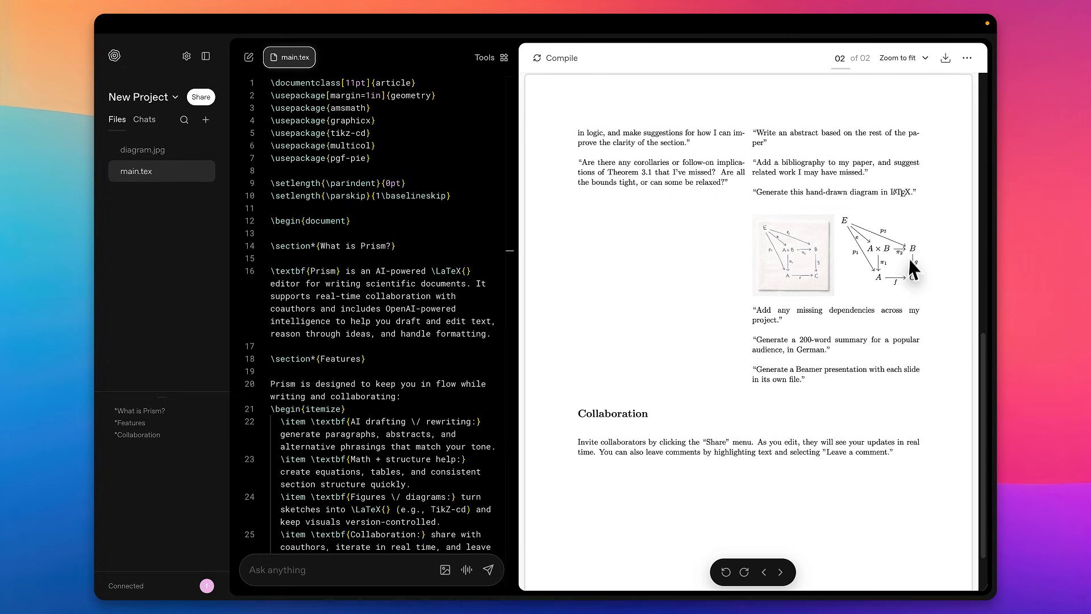
{"action": "scroll", "coordinate": [901, 287], "scroll_direction": "down", "scroll_amount": 2}
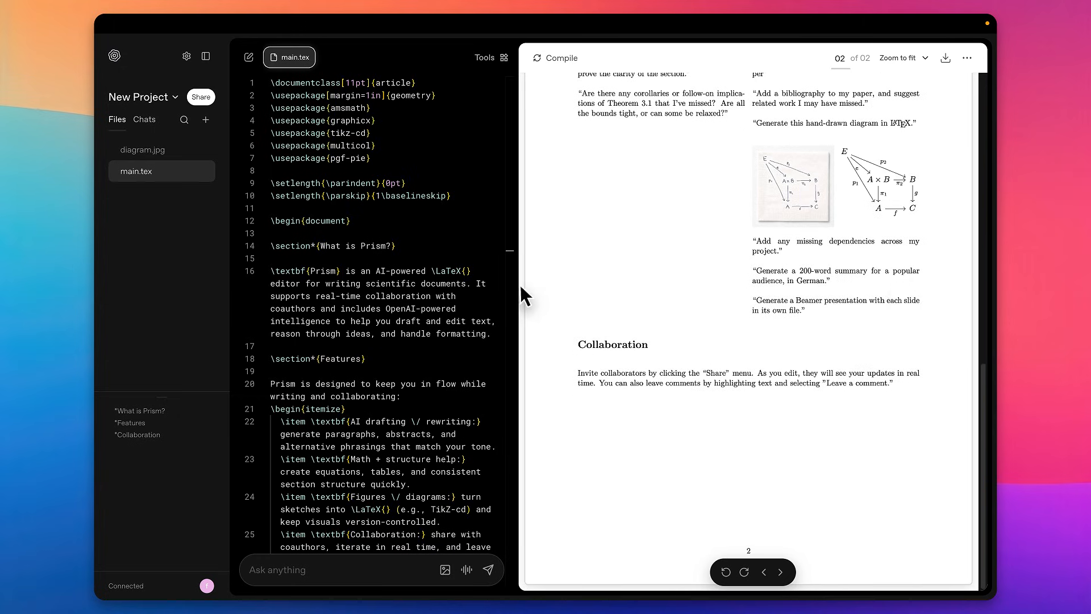
Widen the source editor, deselect the highlighted lines and read main.tex down to the hand-drawn diagram code.
{"action": "left_click_drag", "start_coordinate": [520, 285], "coordinate": [627, 300]}
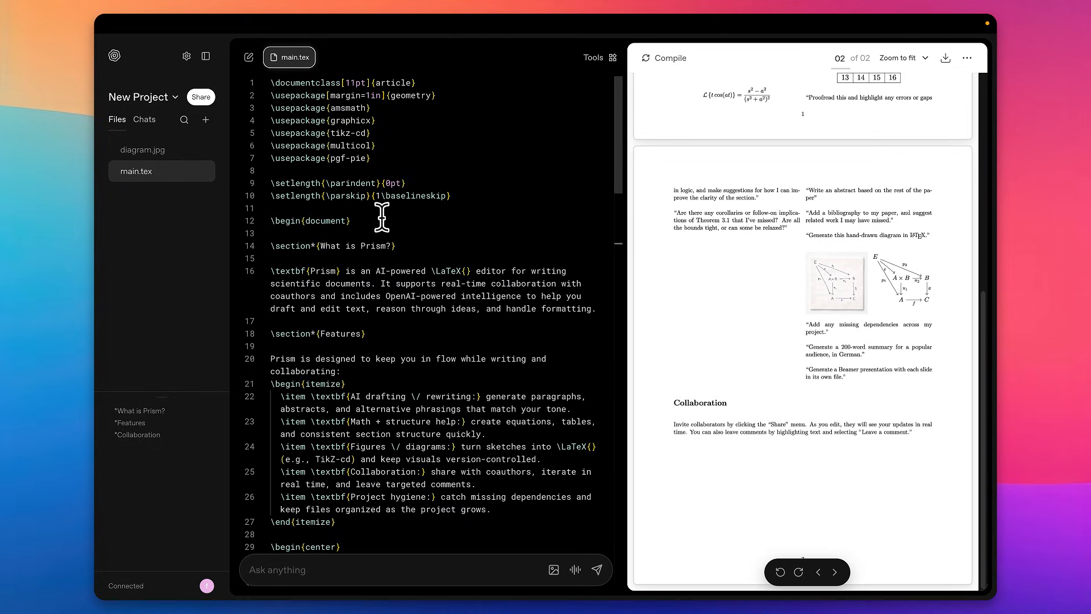
{"action": "scroll", "coordinate": [394, 215], "scroll_direction": "down", "scroll_amount": 14}
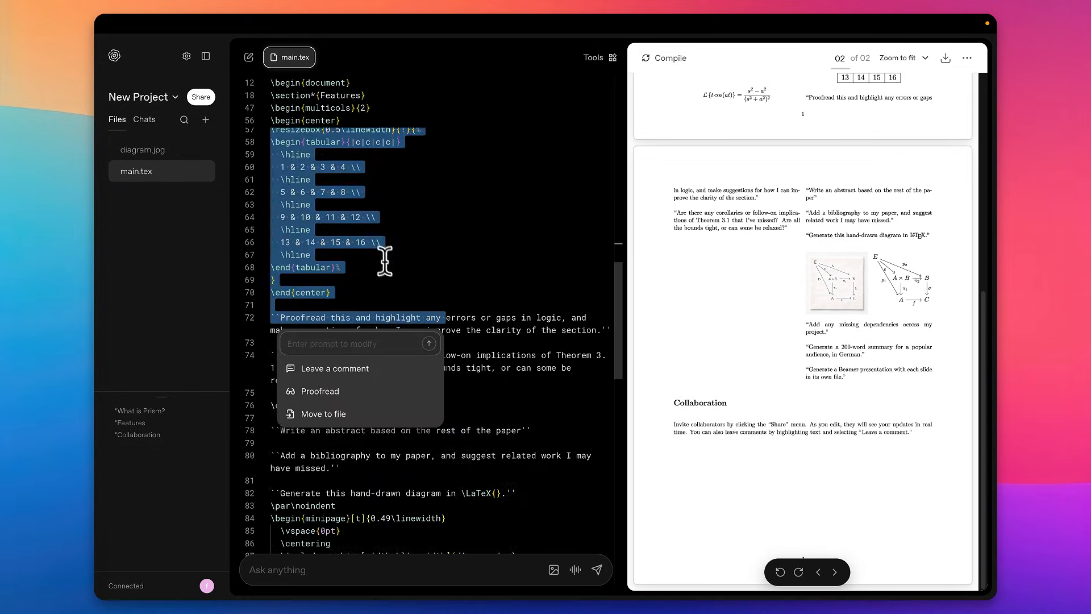
{"action": "left_click", "coordinate": [392, 266]}
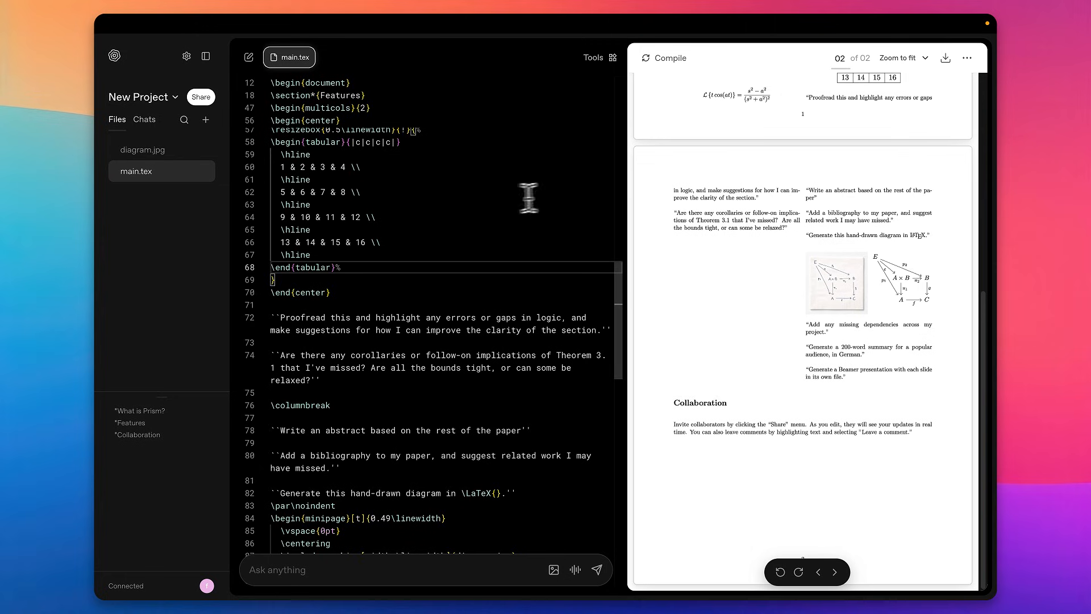
{"action": "scroll", "coordinate": [509, 196], "scroll_direction": "down", "scroll_amount": 5}
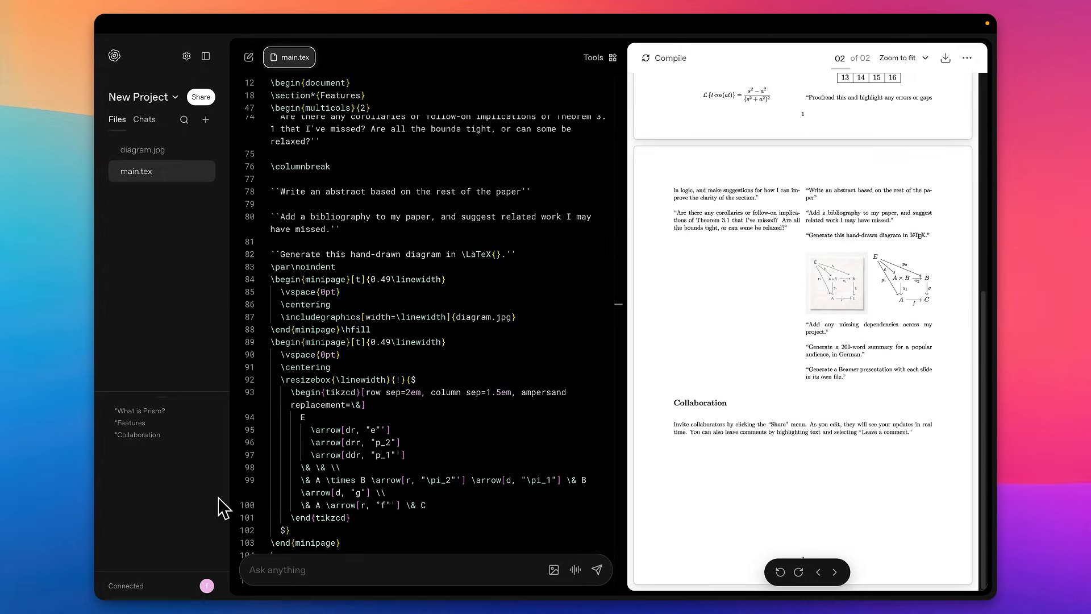
View the project's sharing options for invited users and link access, and close them without inviting anyone.
{"action": "left_click", "coordinate": [201, 97]}
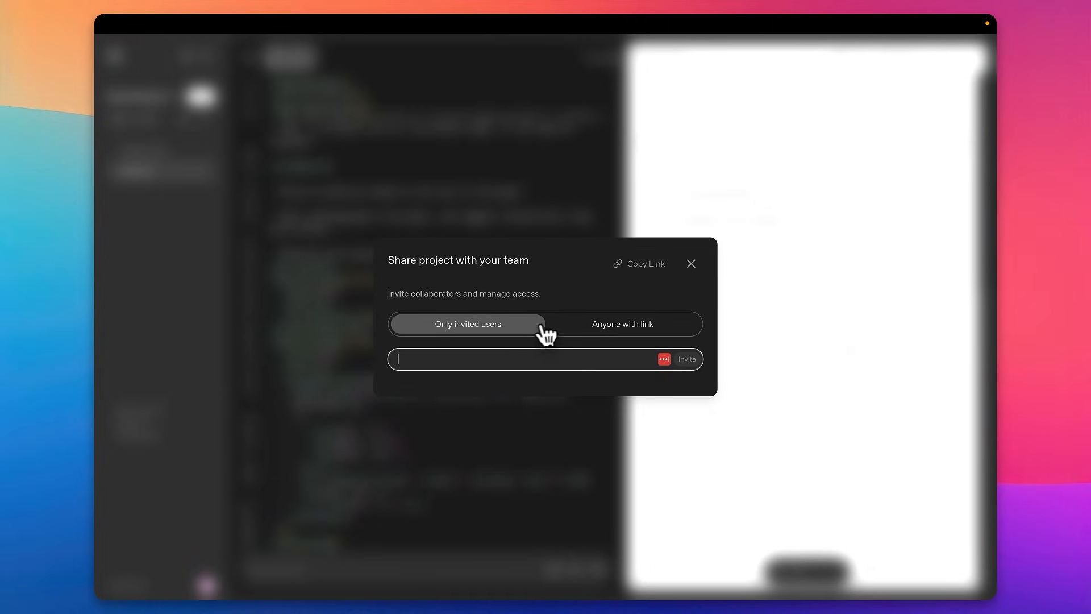
{"action": "left_click", "coordinate": [692, 265]}
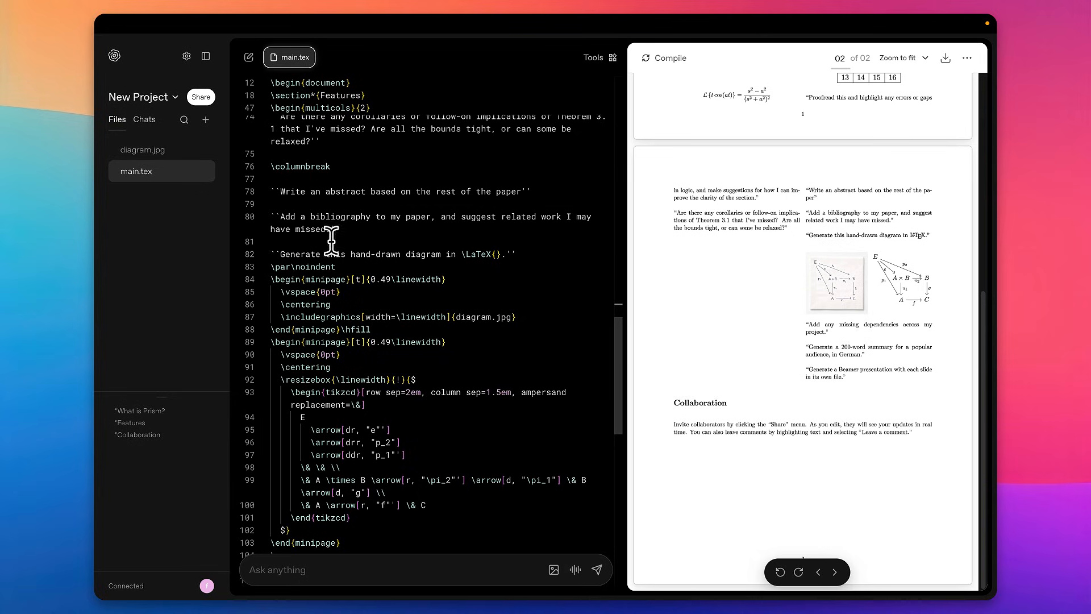
Switch to the Overleaf homepage and examine its code and visual editor demo for comparison.
{"action": "mouse_move", "coordinate": [636, 6]}
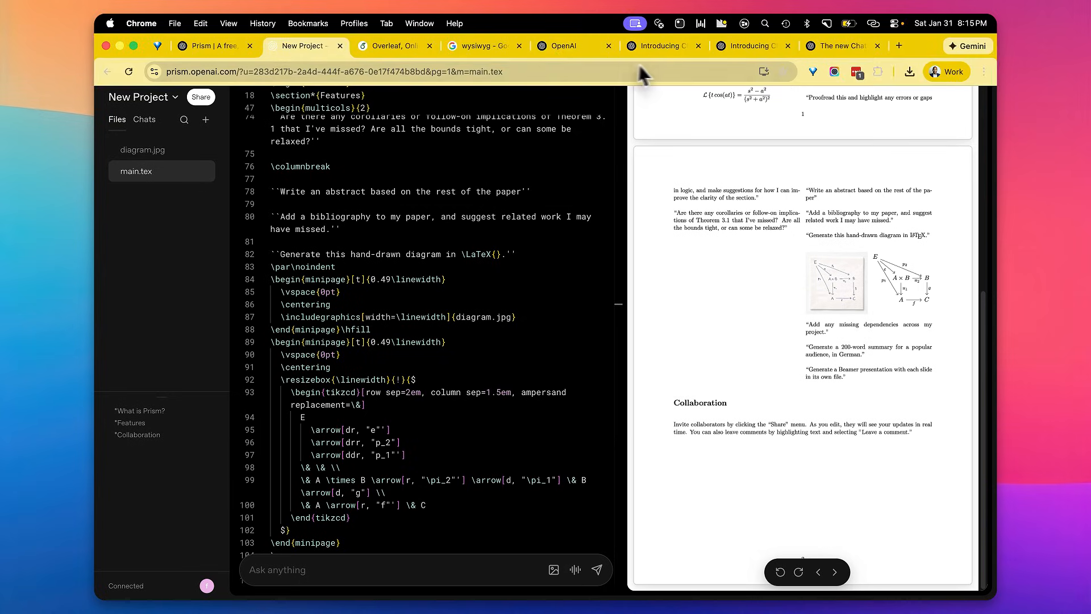
{"action": "left_click", "coordinate": [397, 46]}
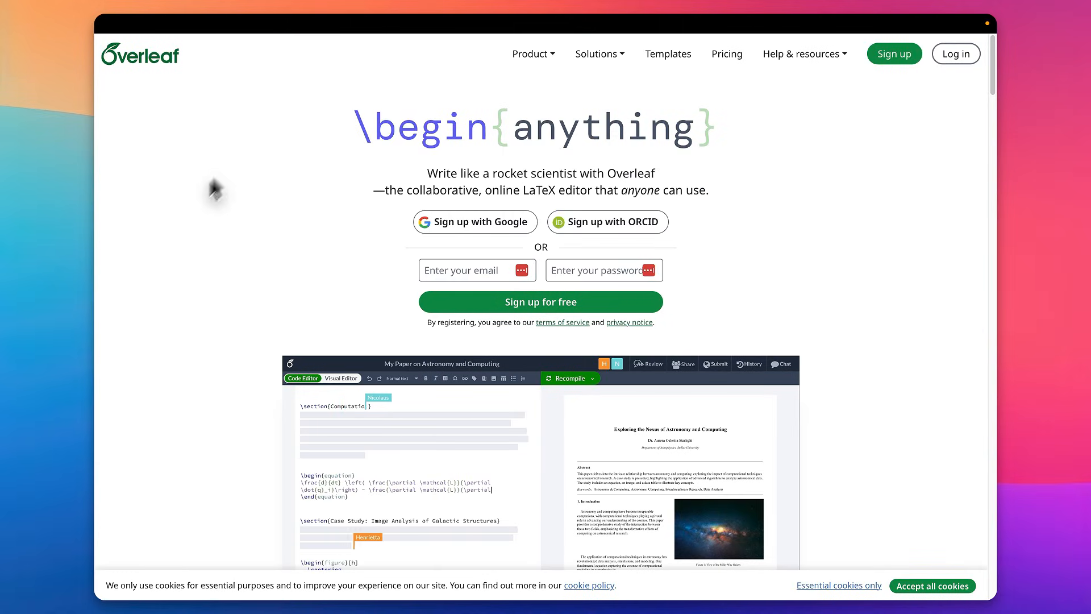
{"action": "mouse_move", "coordinate": [269, 27]}
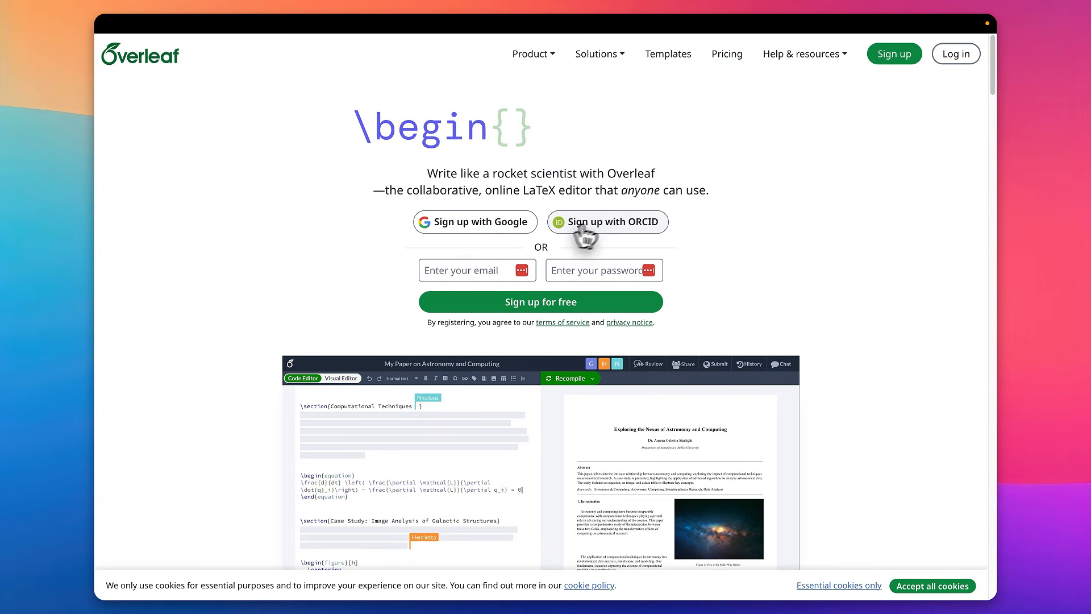
{"action": "scroll", "coordinate": [638, 171], "scroll_direction": "down", "scroll_amount": 5}
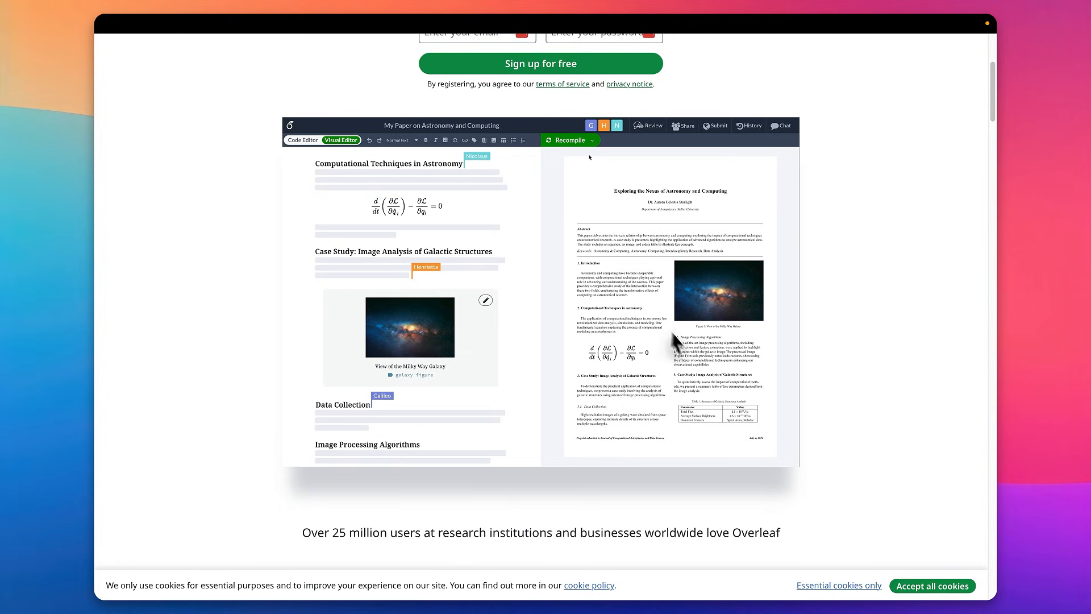
Accept all cookies on the Overleaf homepage and view its editor demo and introduction.
{"action": "left_click", "coordinate": [943, 587]}
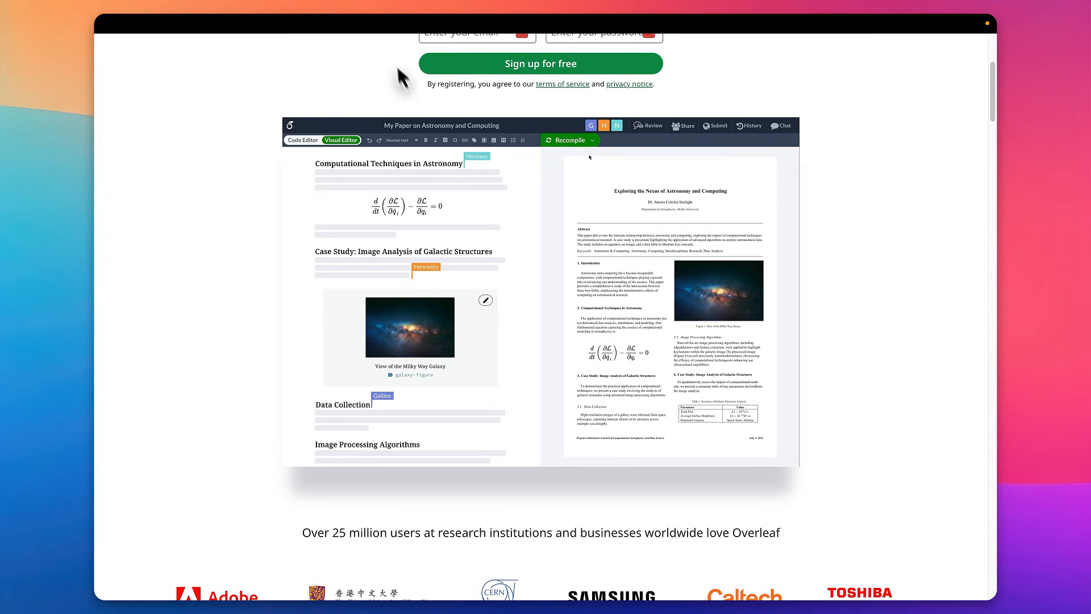
{"action": "mouse_move", "coordinate": [388, 20]}
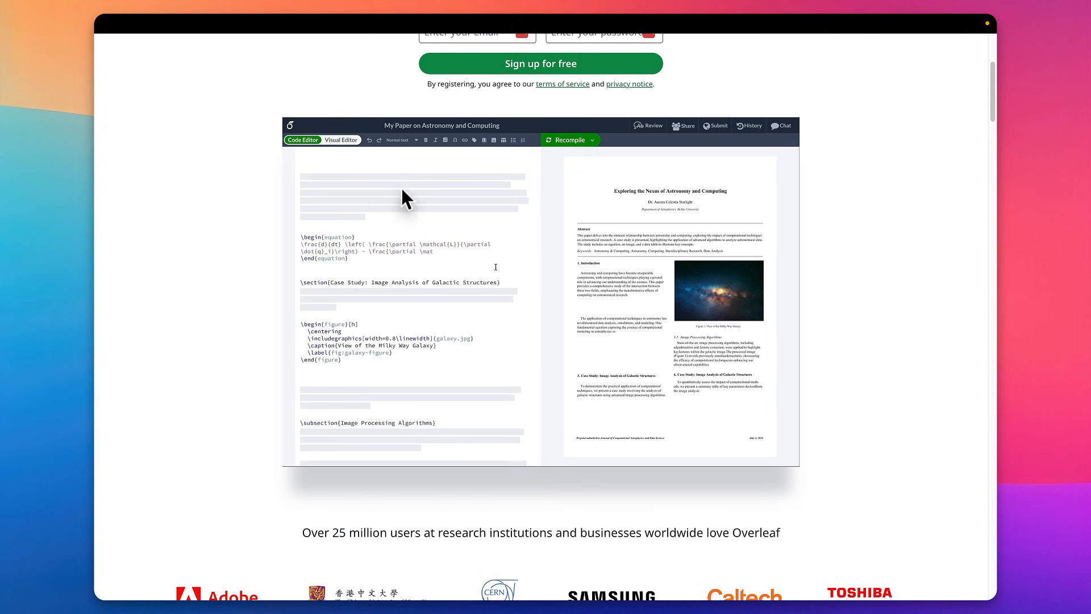
{"action": "scroll", "coordinate": [404, 175], "scroll_direction": "up", "scroll_amount": 5}
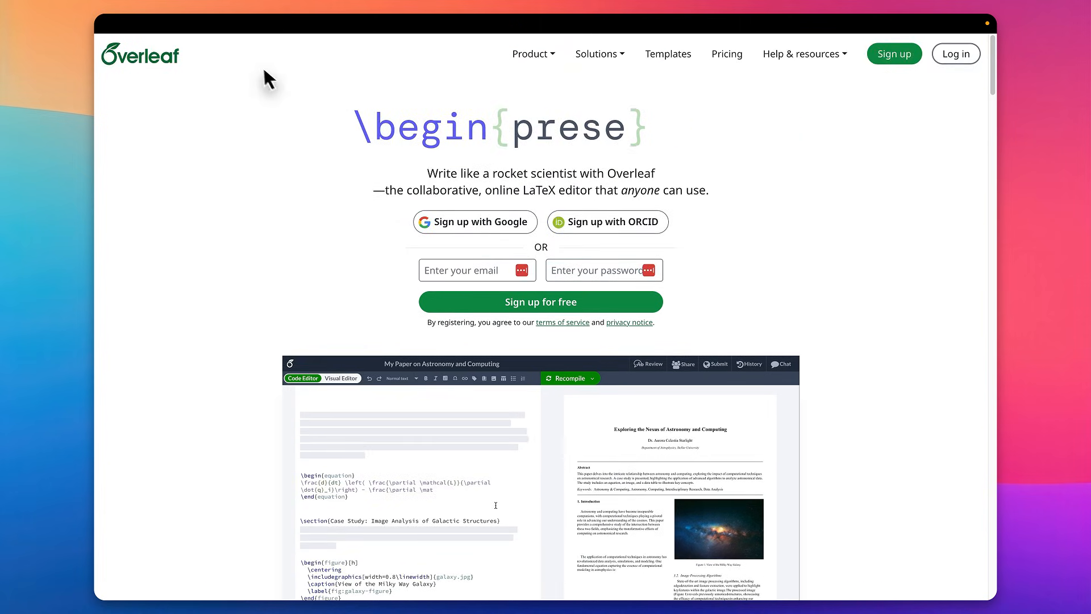
Switch back to the Prism project and read main.tex through to the end of the document.
{"action": "mouse_move", "coordinate": [261, 48]}
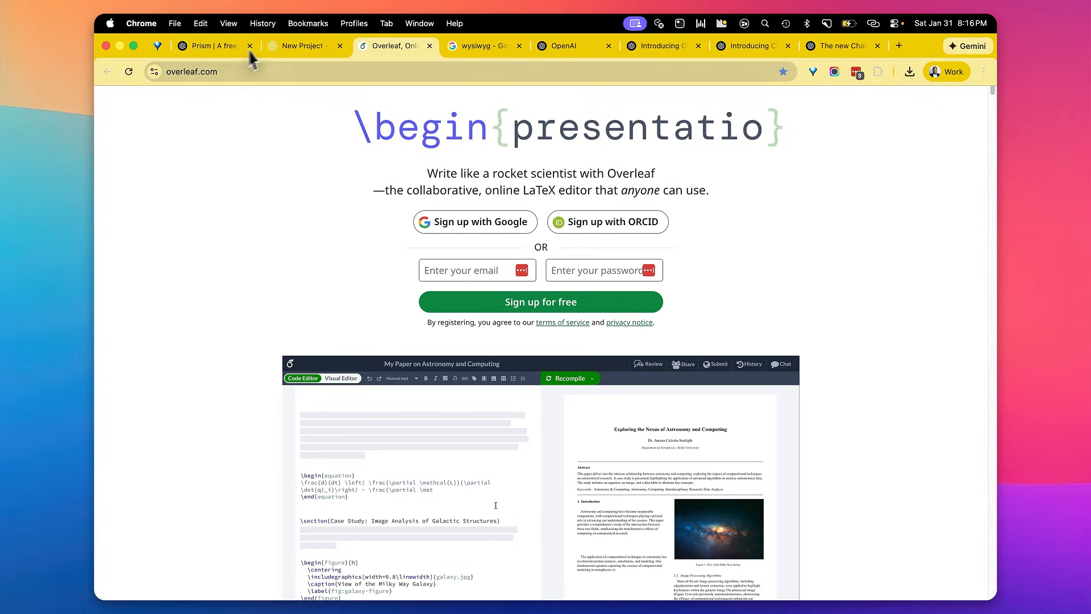
{"action": "left_click", "coordinate": [221, 45]}
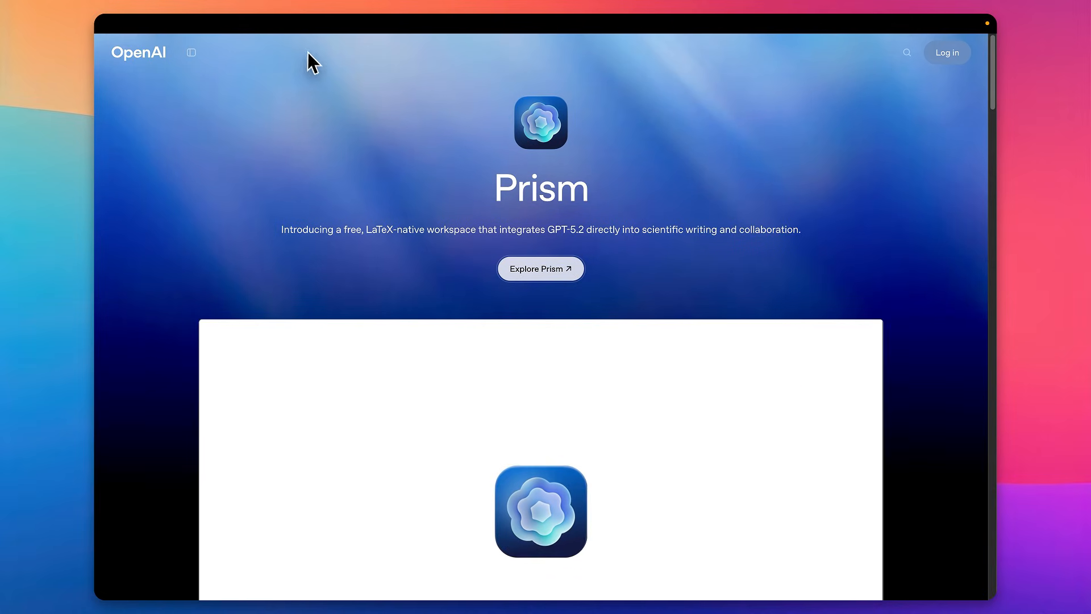
{"action": "mouse_move", "coordinate": [295, 28]}
{"action": "left_click", "coordinate": [298, 48]}
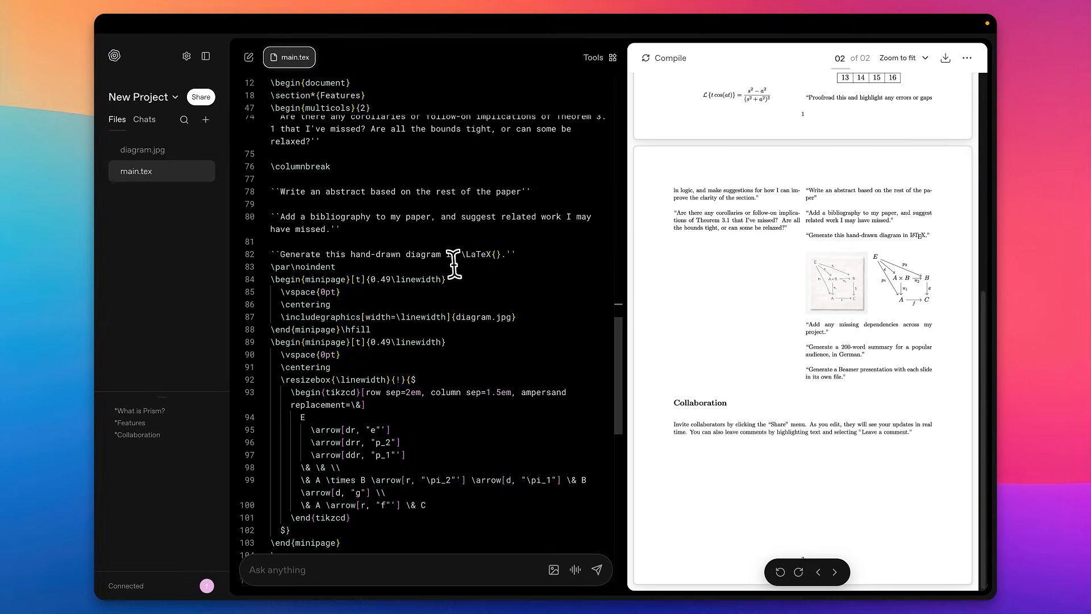
{"action": "scroll", "coordinate": [455, 267], "scroll_direction": "down", "scroll_amount": 5}
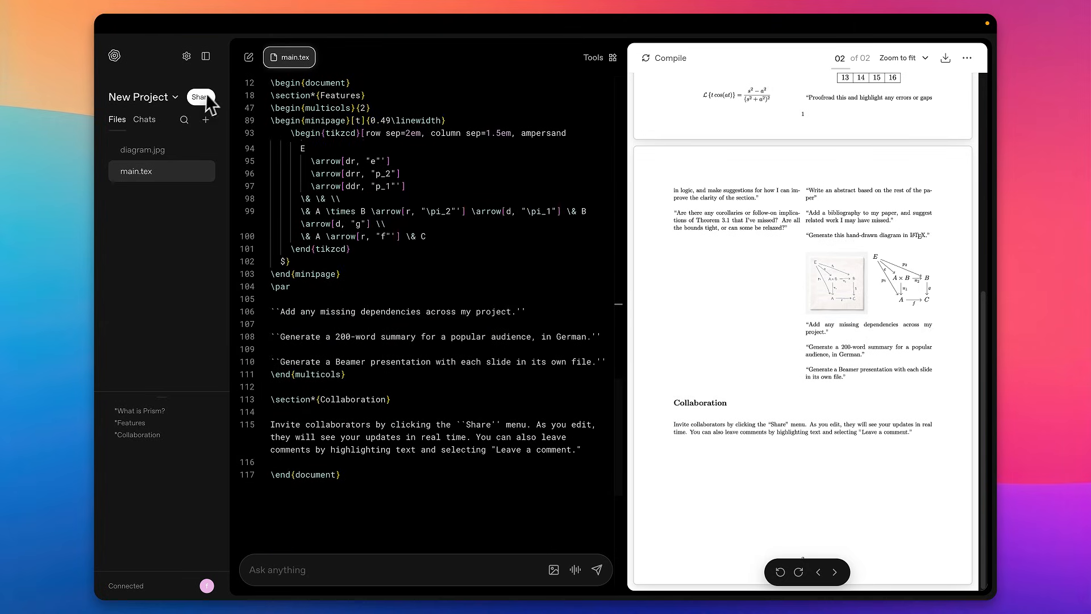
Check the project's chats, return to its files and open the Zotero connection from the options for adding content.
{"action": "left_click", "coordinate": [146, 121]}
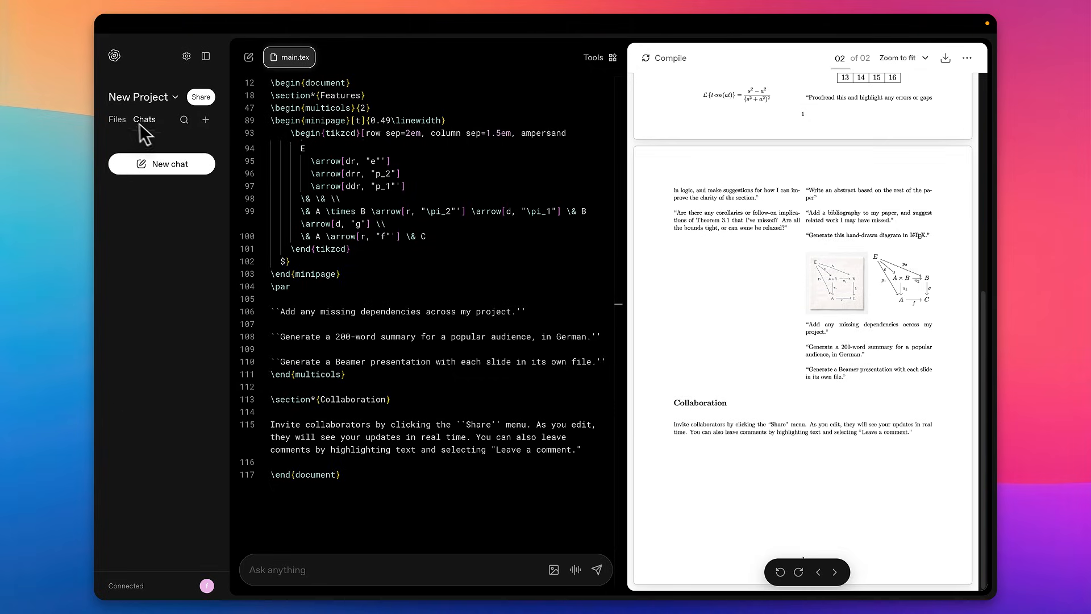
{"action": "left_click", "coordinate": [117, 120]}
{"action": "left_click", "coordinate": [206, 119]}
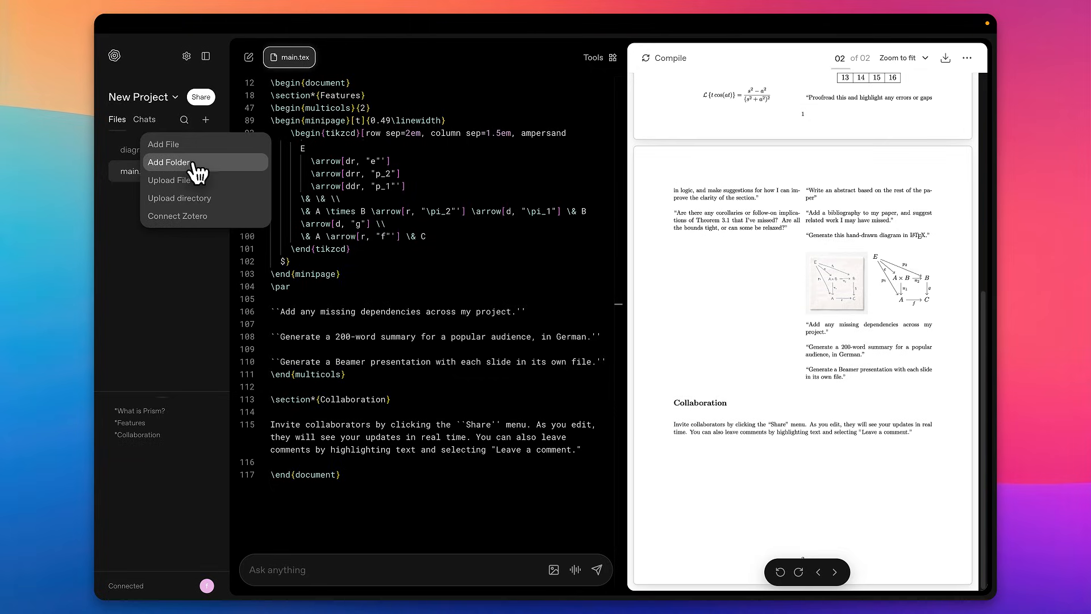
{"action": "left_click", "coordinate": [200, 218]}
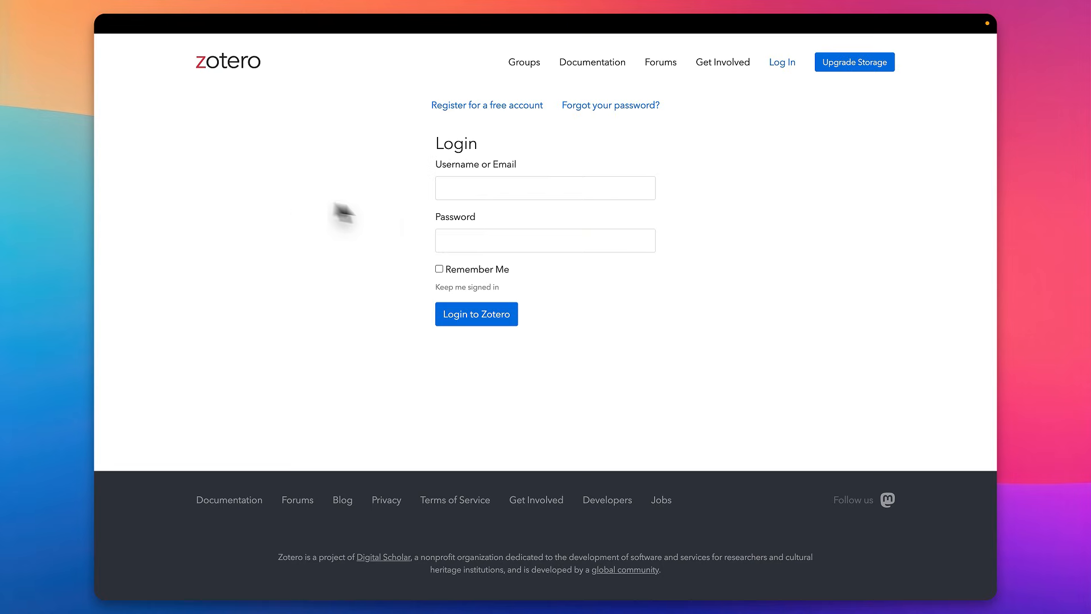
Open the Zotero homepage and examine its introduction and sample research library.
{"action": "left_click", "coordinate": [234, 69]}
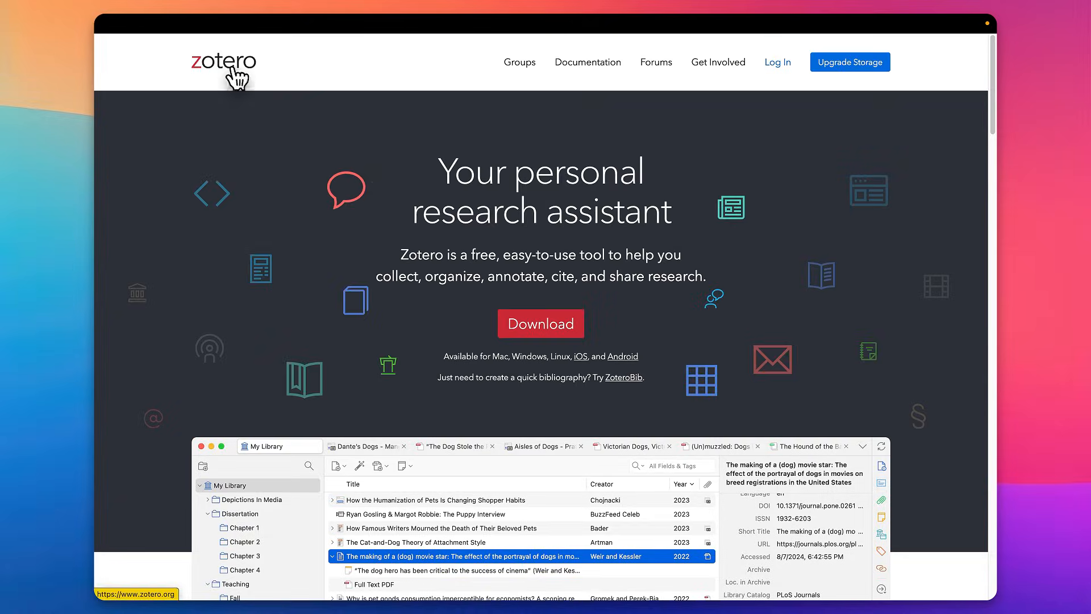
{"action": "scroll", "coordinate": [579, 255], "scroll_direction": "down", "scroll_amount": 1}
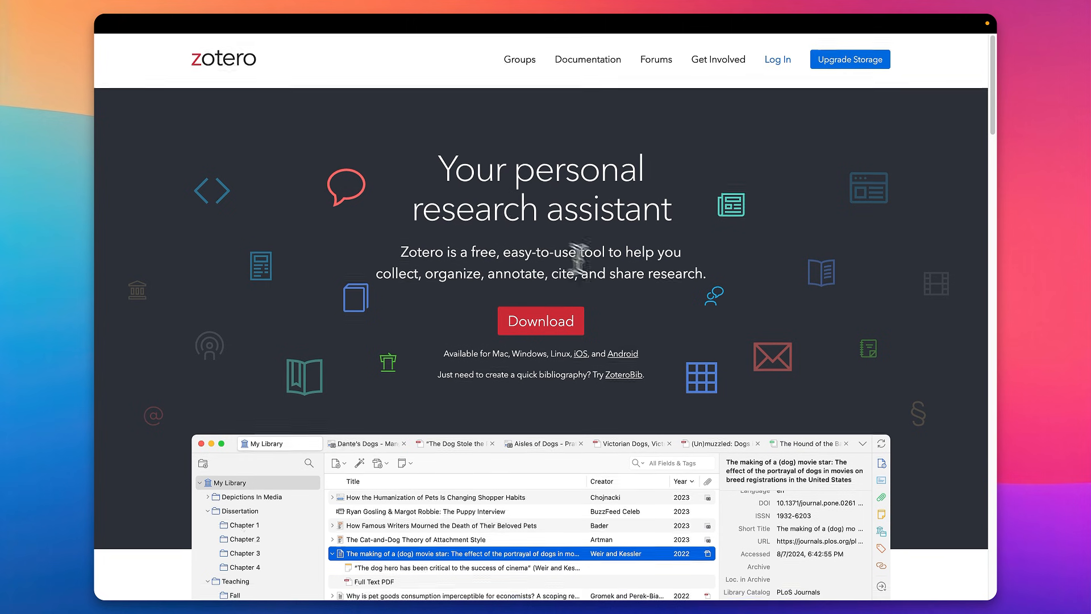
{"action": "scroll", "coordinate": [579, 255], "scroll_direction": "down", "scroll_amount": 1}
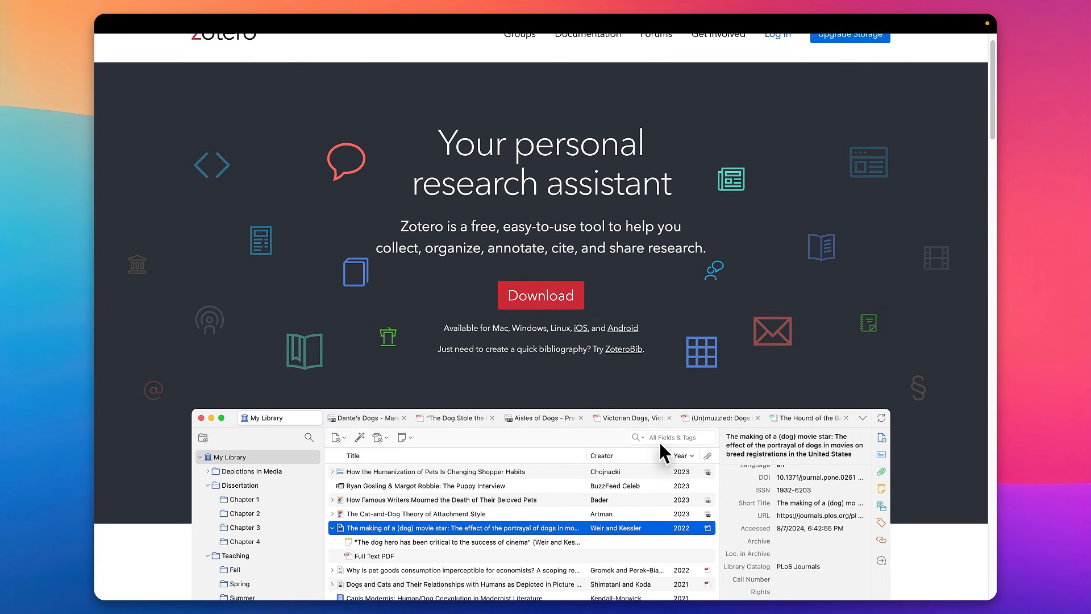
{"action": "scroll", "coordinate": [626, 427], "scroll_direction": "down", "scroll_amount": 5}
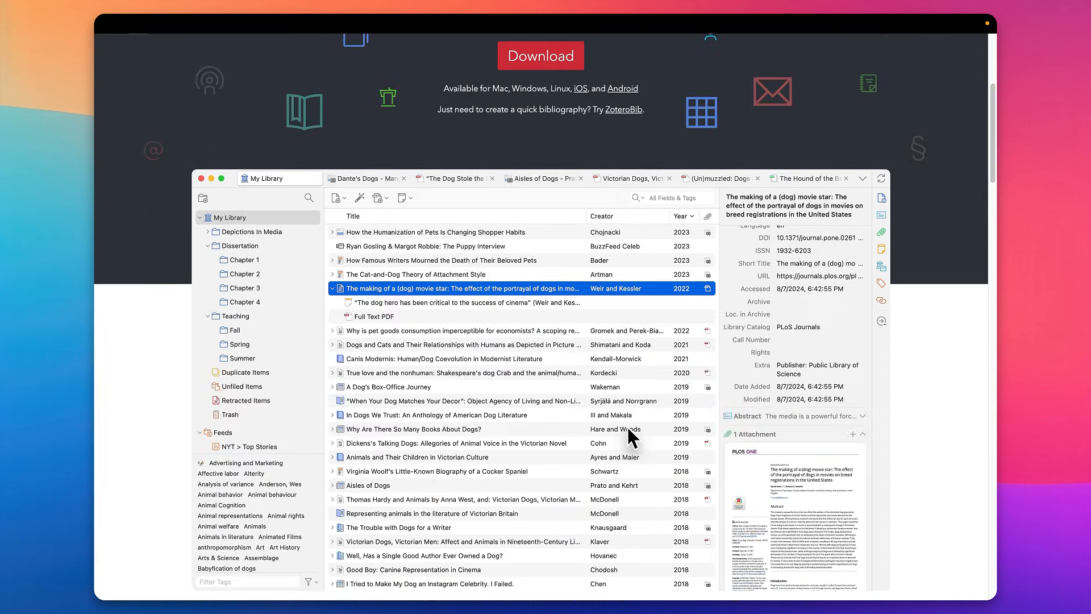
{"action": "scroll", "coordinate": [627, 423], "scroll_direction": "down", "scroll_amount": 4}
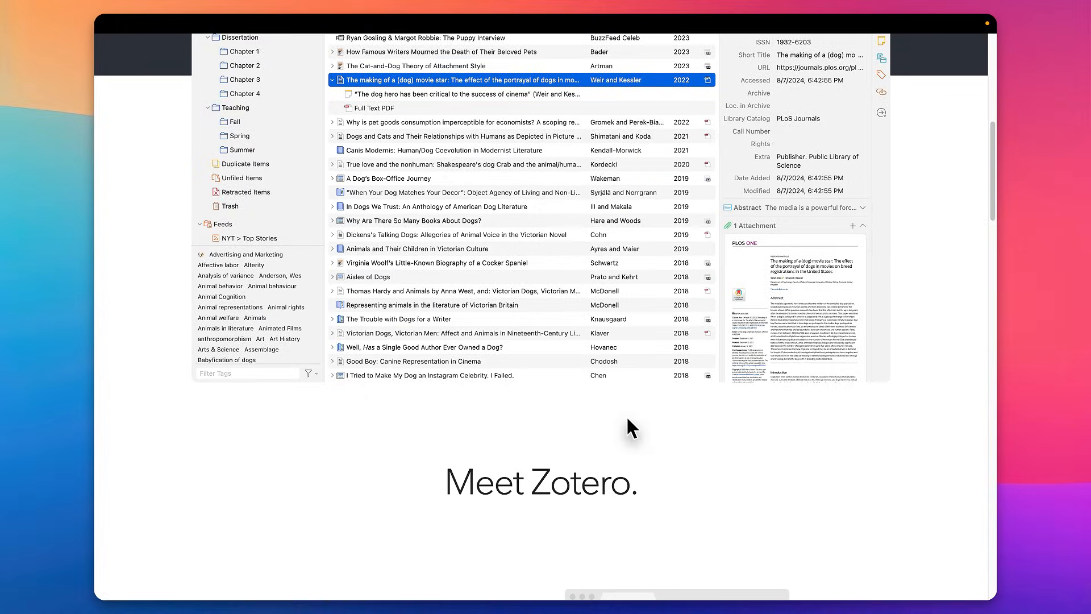
{"action": "scroll", "coordinate": [626, 416], "scroll_direction": "down", "scroll_amount": 1}
{"action": "scroll", "coordinate": [623, 372], "scroll_direction": "up", "scroll_amount": 9}
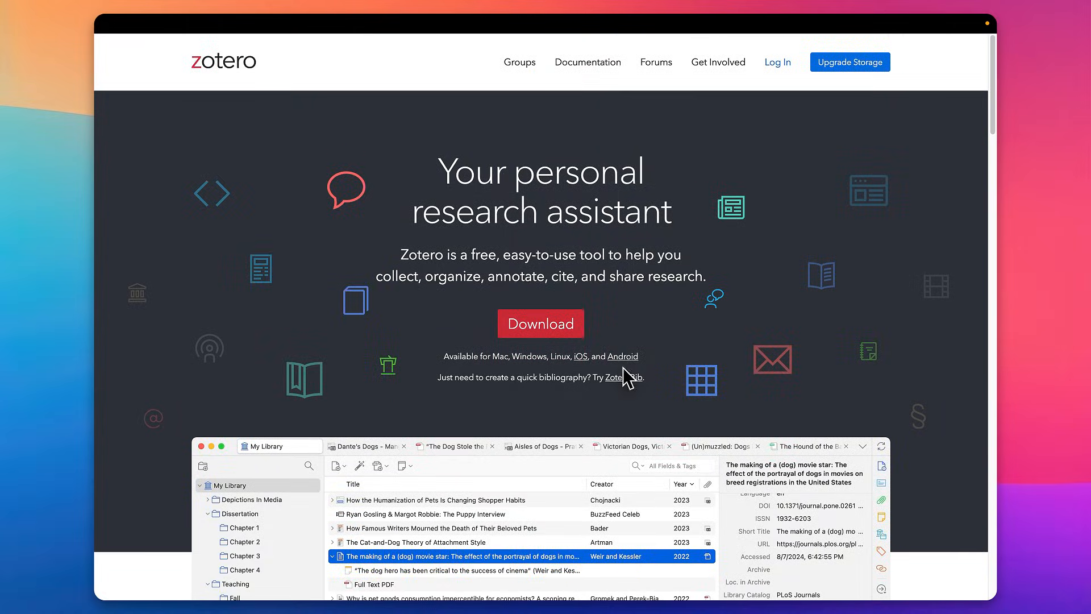
Return to the Prism project, read its raw compile logs to the end and go back to the start of main.tex.
{"action": "mouse_move", "coordinate": [215, 17]}
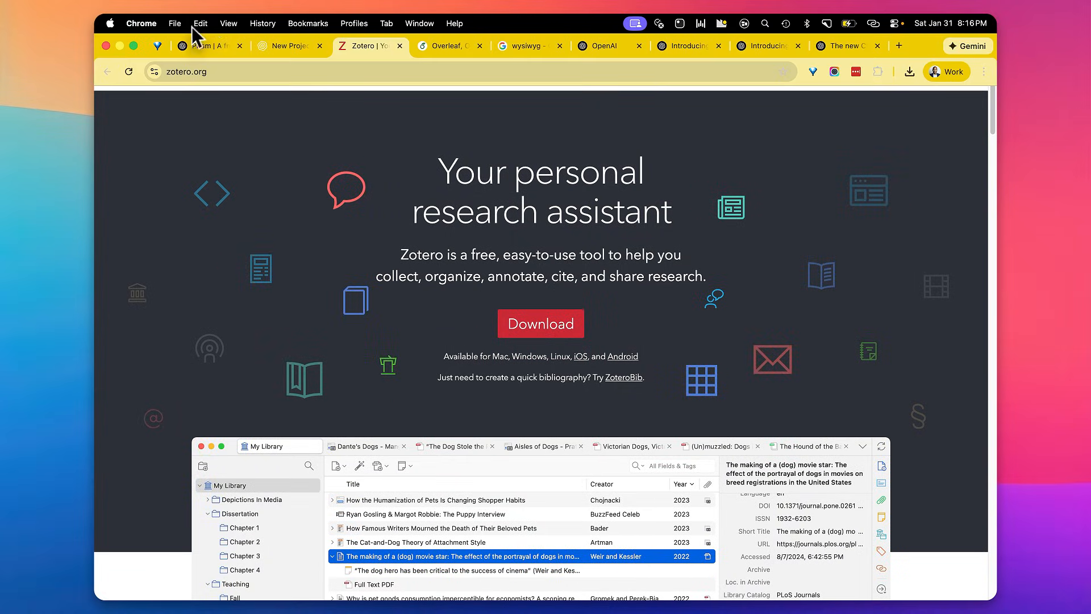
{"action": "left_click", "coordinate": [285, 46]}
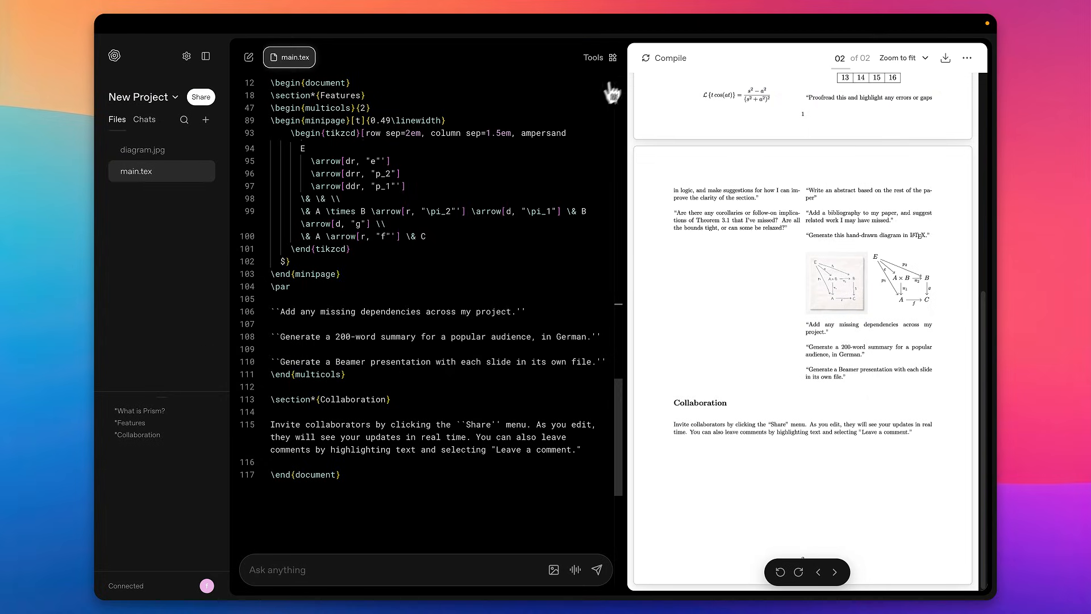
{"action": "left_click", "coordinate": [613, 58]}
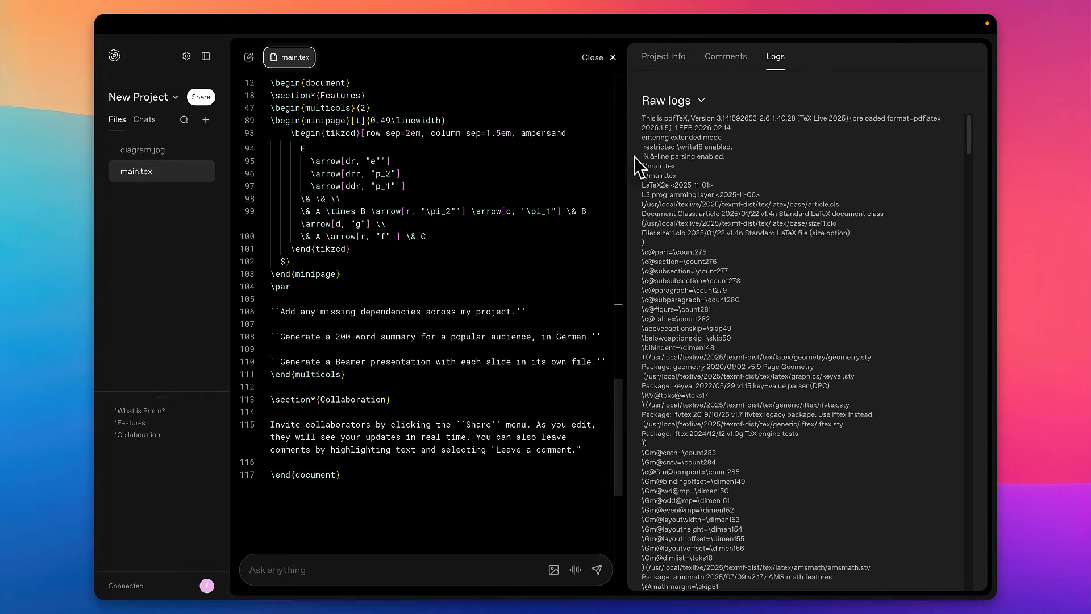
{"action": "left_click_drag", "start_coordinate": [914, 50], "coordinate": [997, 594]}
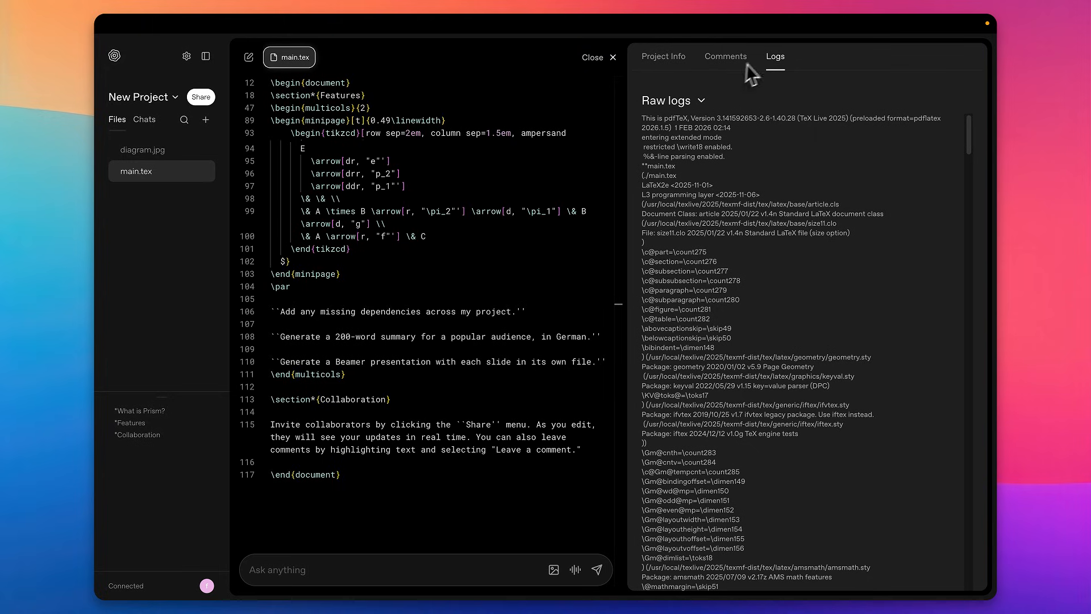
{"action": "scroll", "coordinate": [787, 302], "scroll_direction": "down", "scroll_amount": 20}
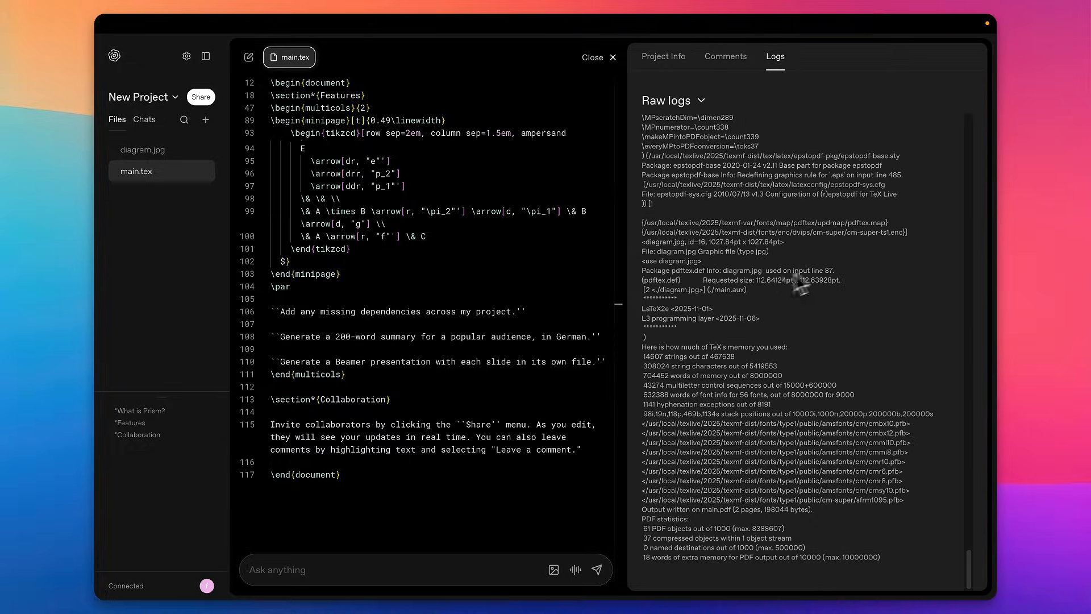
{"action": "scroll", "coordinate": [540, 287], "scroll_direction": "down", "scroll_amount": 5}
{"action": "scroll", "coordinate": [482, 312], "scroll_direction": "up", "scroll_amount": 15}
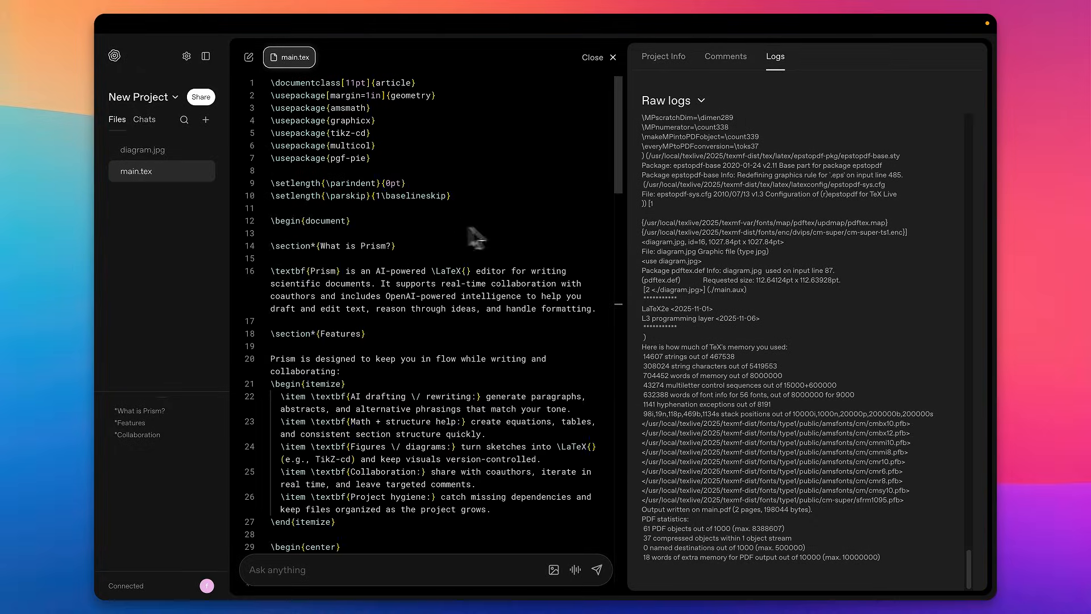
View the project's comments and summary statistics, and close the tools to return to the compiled preview.
{"action": "left_click", "coordinate": [733, 63]}
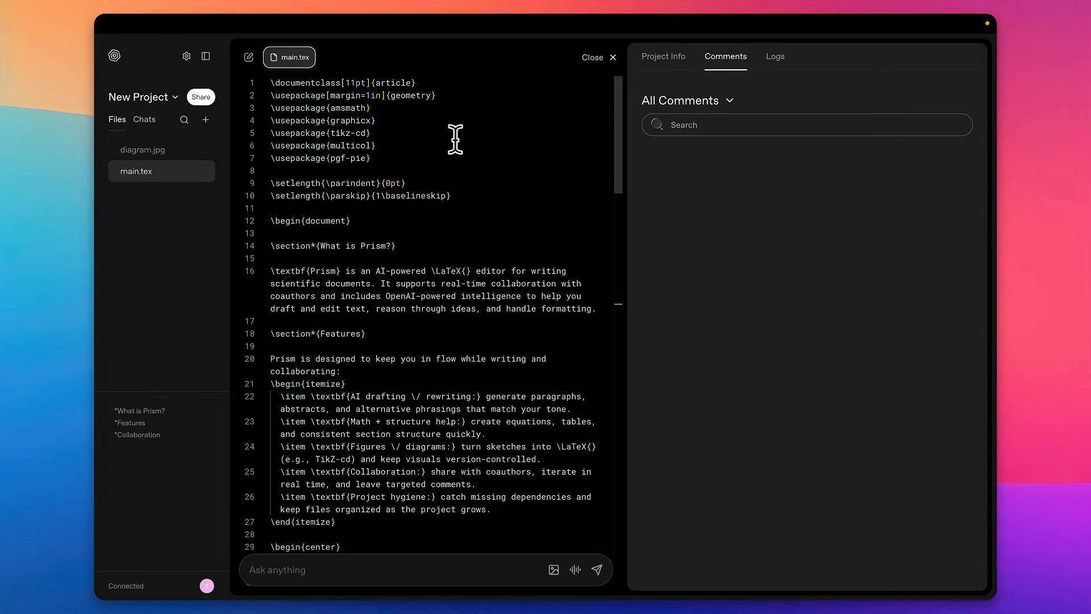
{"action": "left_click", "coordinate": [664, 57]}
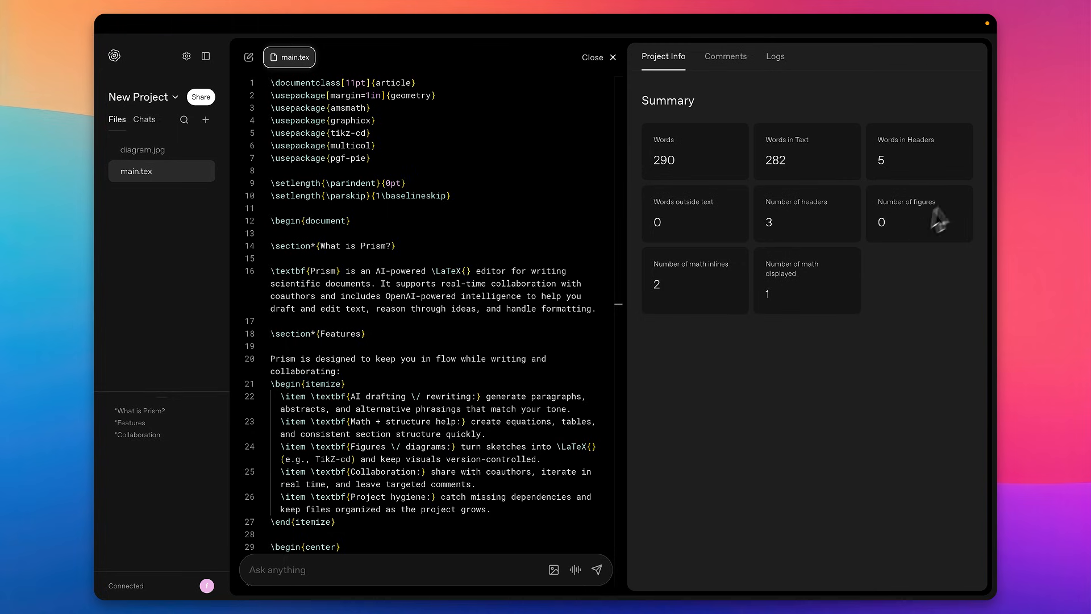
{"action": "left_click", "coordinate": [615, 59]}
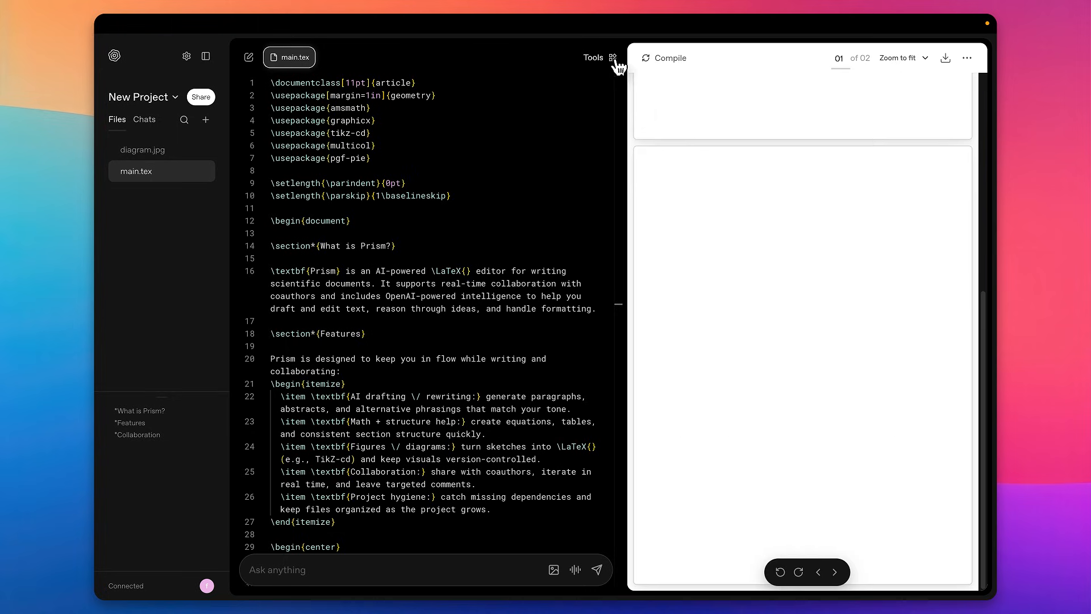
Widen the compiled preview and read the main.tex source, including the pie chart, Laplace equation and 4-by-4 table code.
{"action": "left_click_drag", "start_coordinate": [634, 273], "coordinate": [571, 285]}
{"action": "scroll", "coordinate": [504, 288], "scroll_direction": "down", "scroll_amount": 10}
{"action": "scroll", "coordinate": [504, 288], "scroll_direction": "down", "scroll_amount": 10}
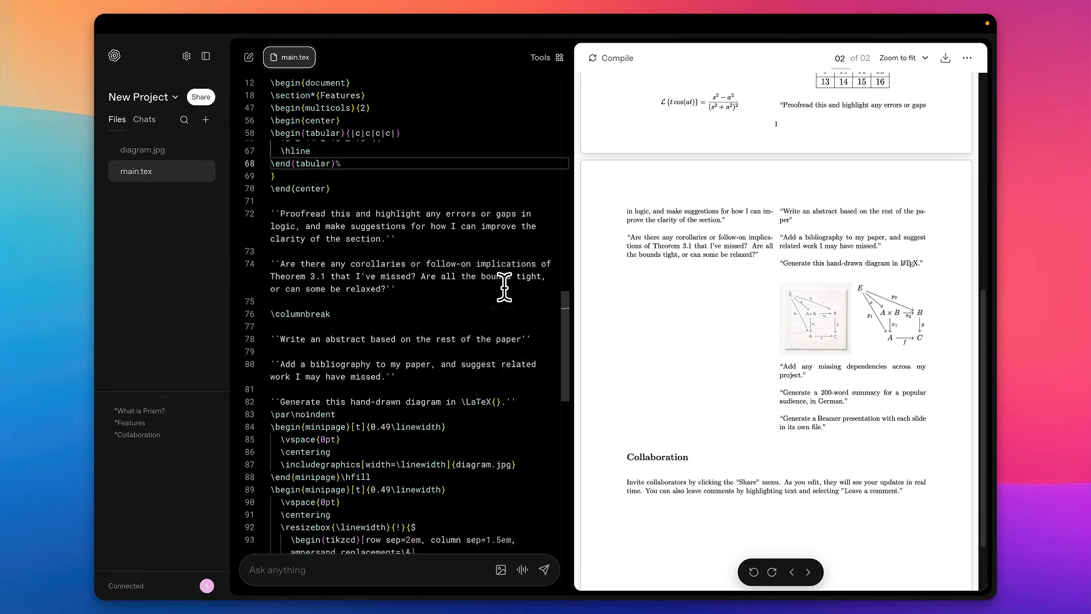
{"action": "scroll", "coordinate": [505, 284], "scroll_direction": "down", "scroll_amount": 5}
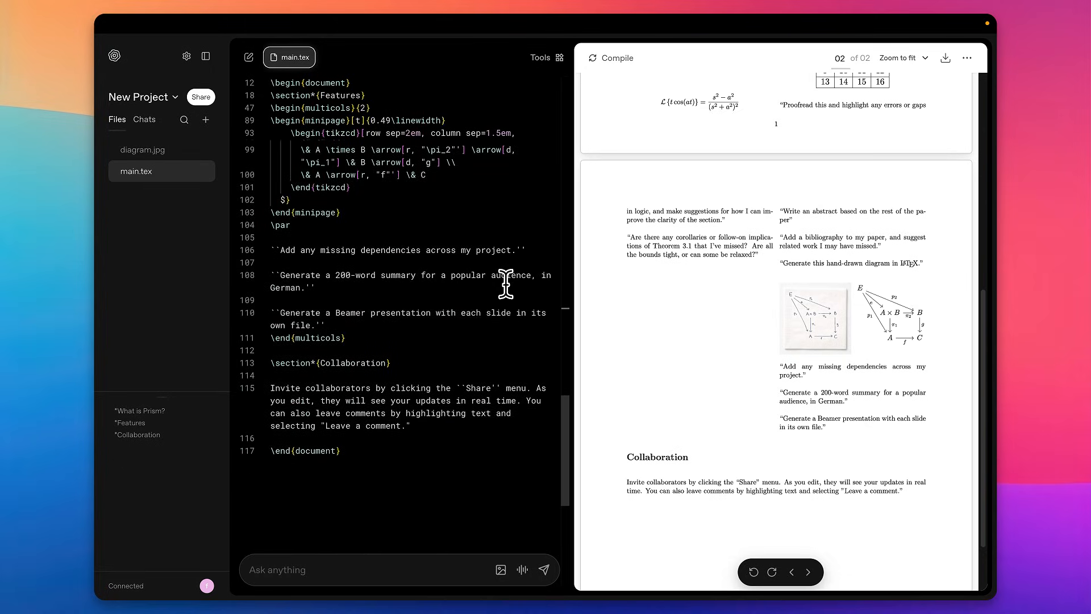
{"action": "scroll", "coordinate": [507, 282], "scroll_direction": "up", "scroll_amount": 20}
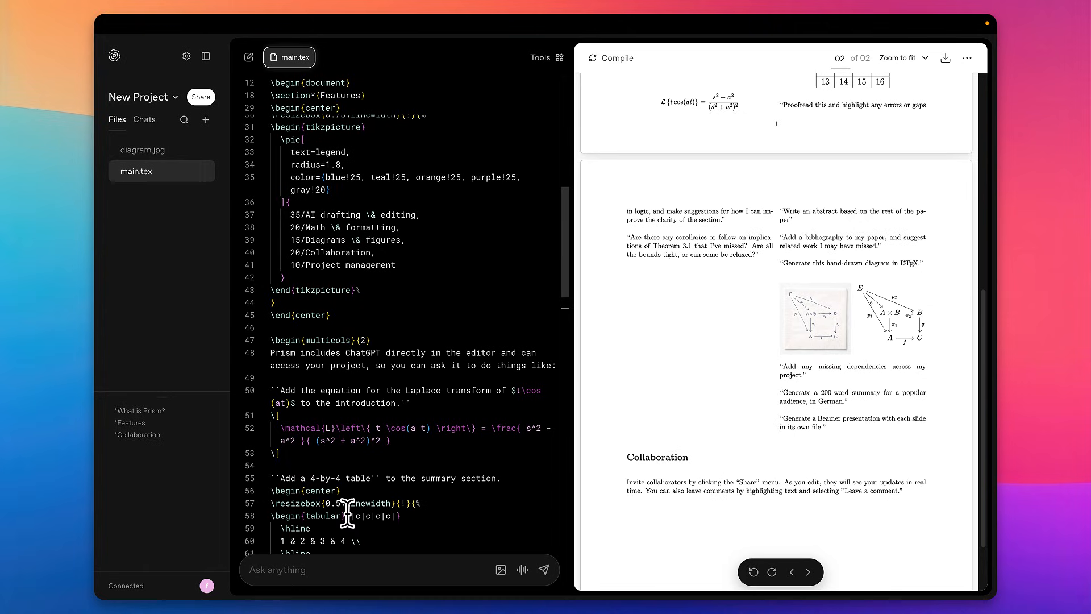
{"action": "scroll", "coordinate": [346, 409], "scroll_direction": "down", "scroll_amount": 20}
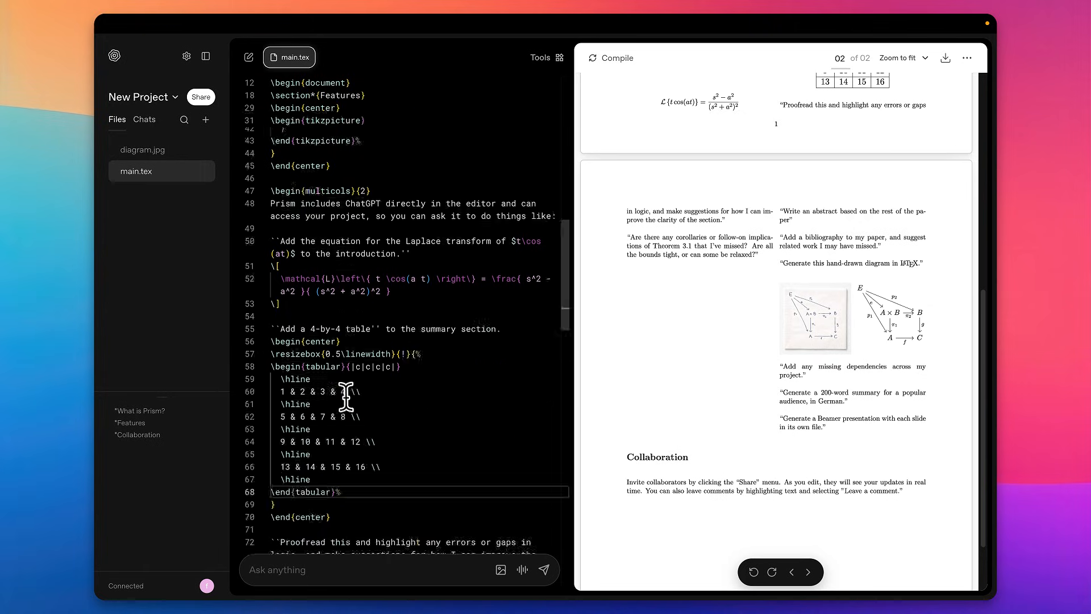
Open the AI assistant conversation and compare its proposed changes and Features summary with the pie chart in the compiled document.
{"action": "left_click", "coordinate": [308, 568]}
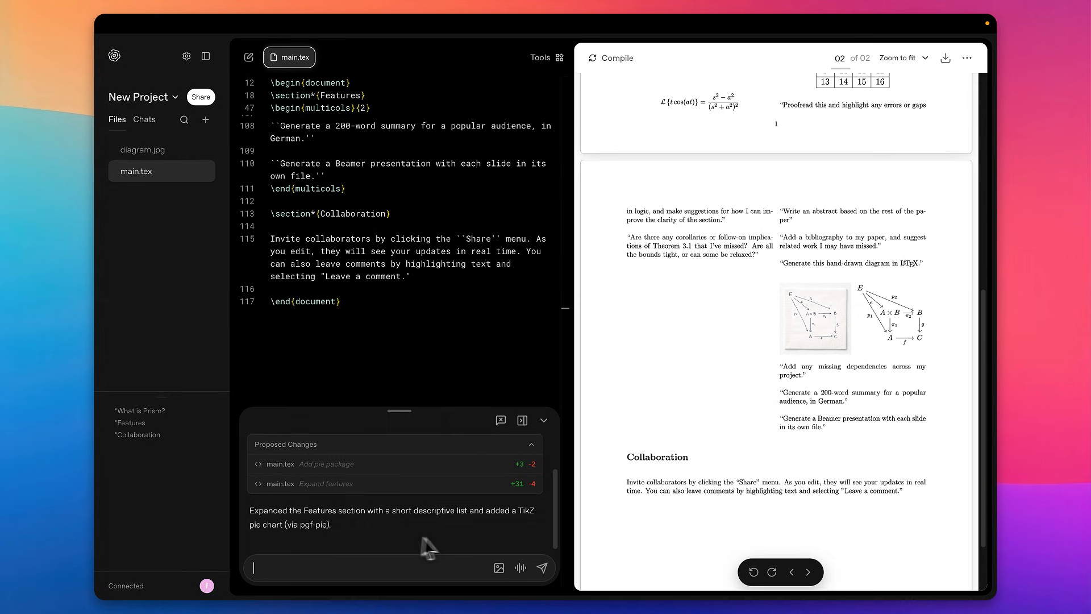
{"action": "scroll", "coordinate": [800, 367], "scroll_direction": "up", "scroll_amount": 5}
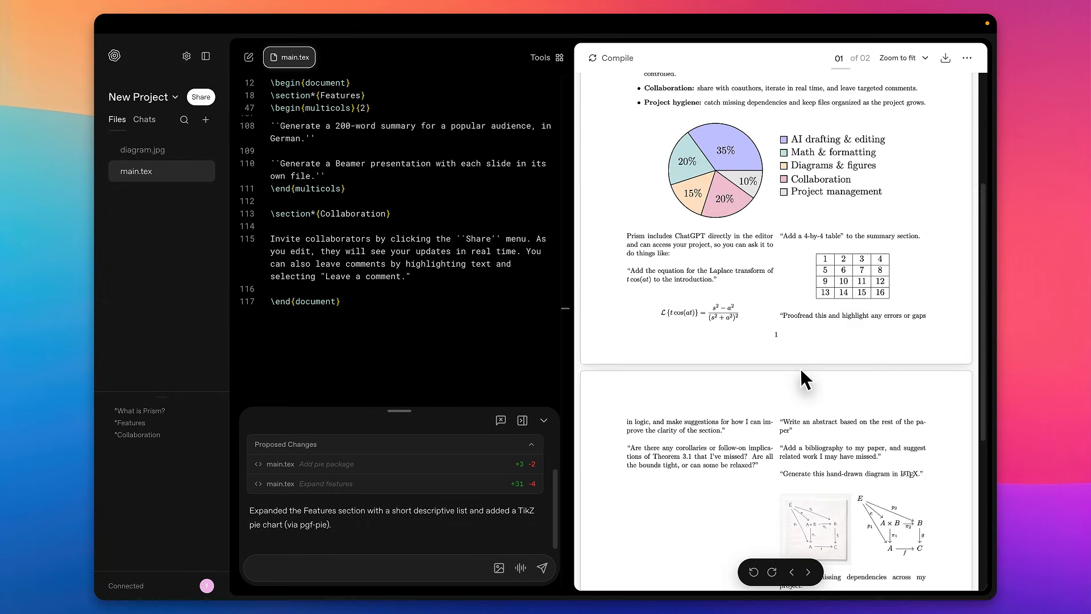
{"action": "scroll", "coordinate": [801, 370], "scroll_direction": "down", "scroll_amount": 5}
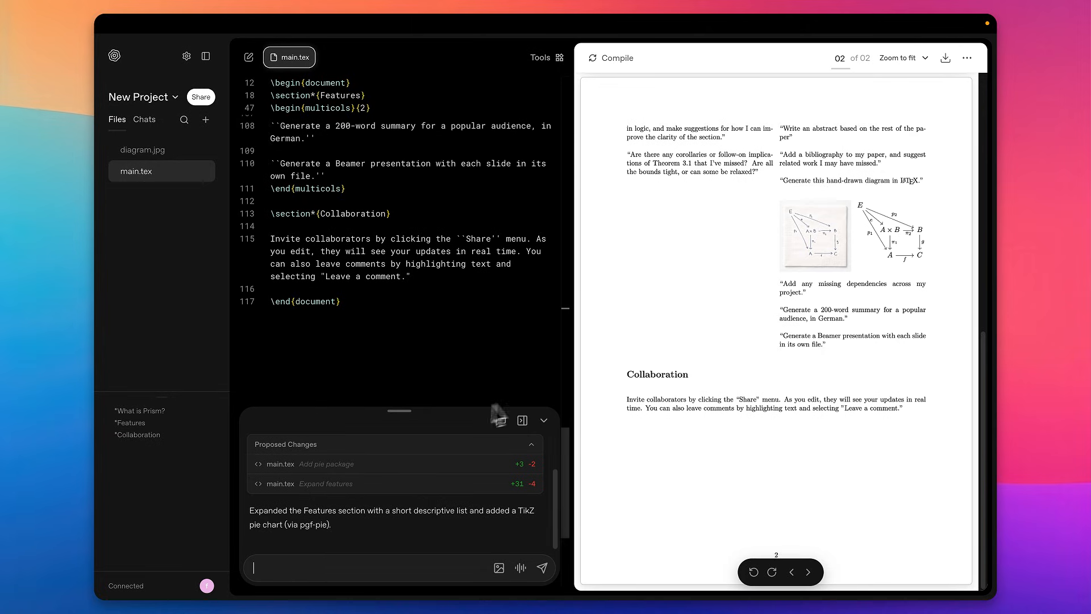
{"action": "scroll", "coordinate": [703, 342], "scroll_direction": "up", "scroll_amount": 5}
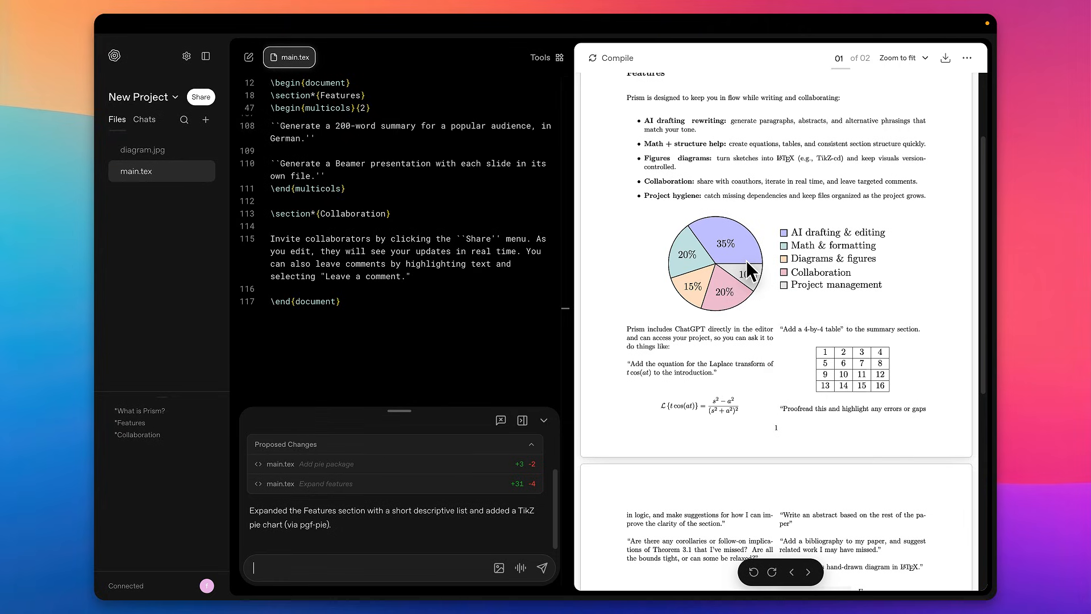
{"action": "left_click_drag", "start_coordinate": [364, 510], "coordinate": [249, 510]}
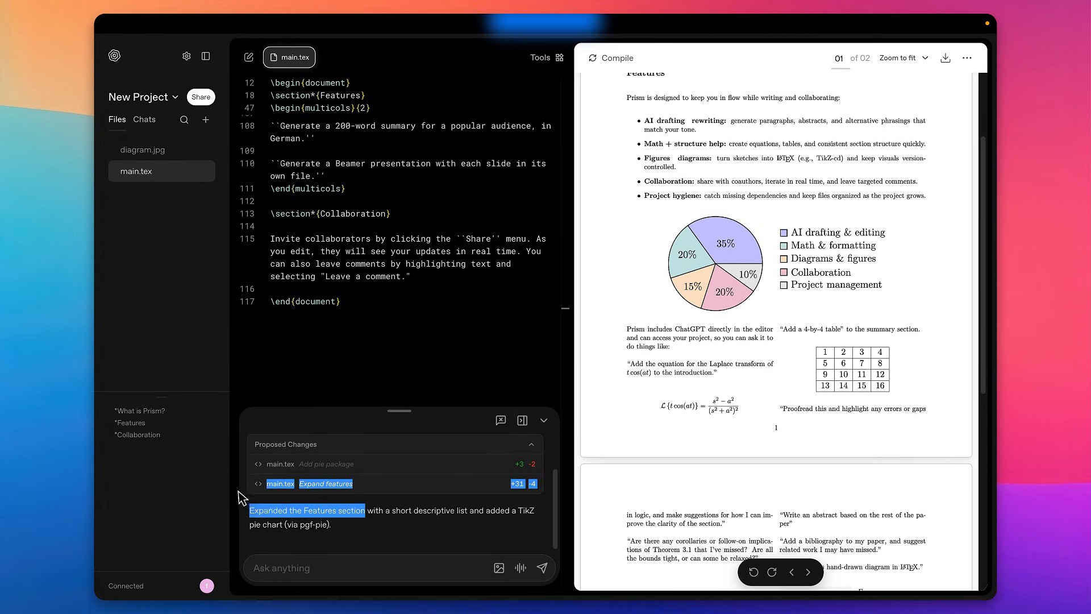
{"action": "left_click_drag", "start_coordinate": [331, 524], "coordinate": [273, 511]}
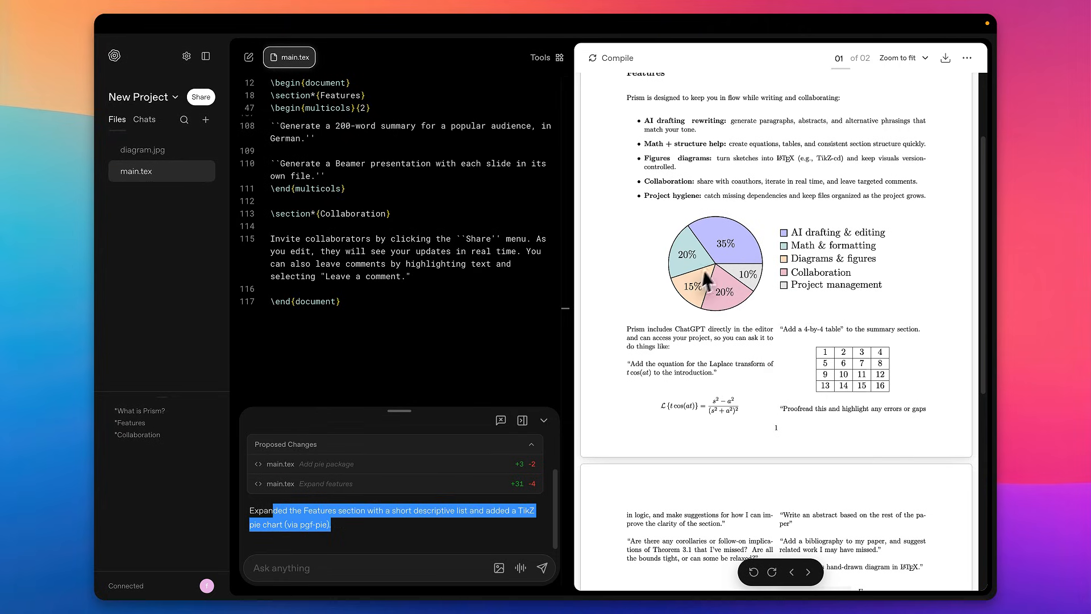
Locate the source code of the Laplace transform equation from the compiled preview.
{"action": "scroll", "coordinate": [772, 415], "scroll_direction": "down", "scroll_amount": 3}
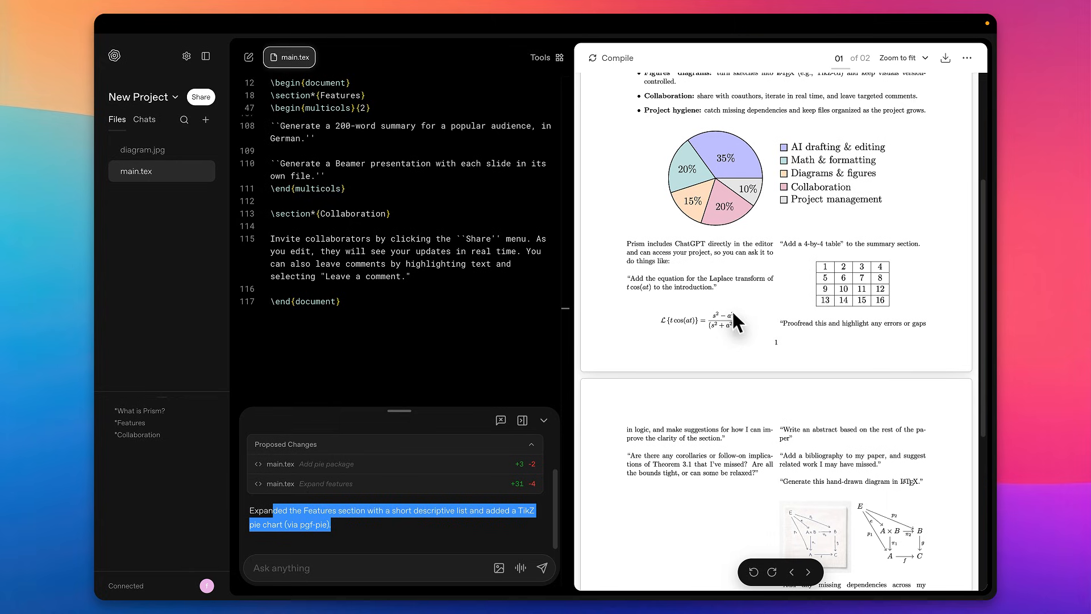
{"action": "double_click", "coordinate": [685, 317]}
{"action": "double_click", "coordinate": [650, 314]}
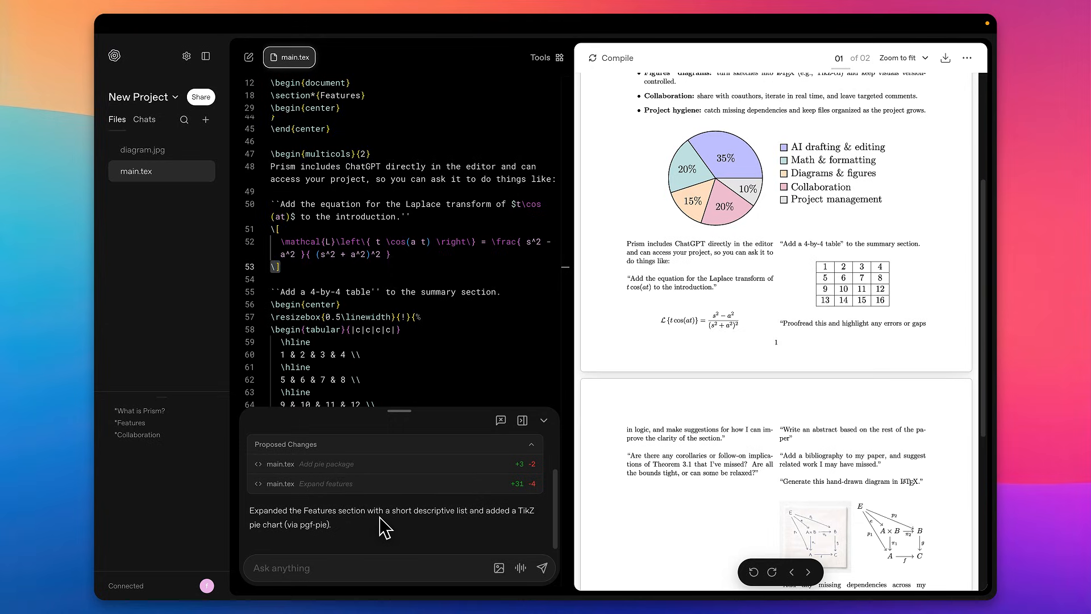
Ask the AI assistant for a very short 8th-grade breakdown of the Laplace-transform formula and a bar chart of the 4×4 table values.
{"action": "left_click", "coordinate": [399, 567]}
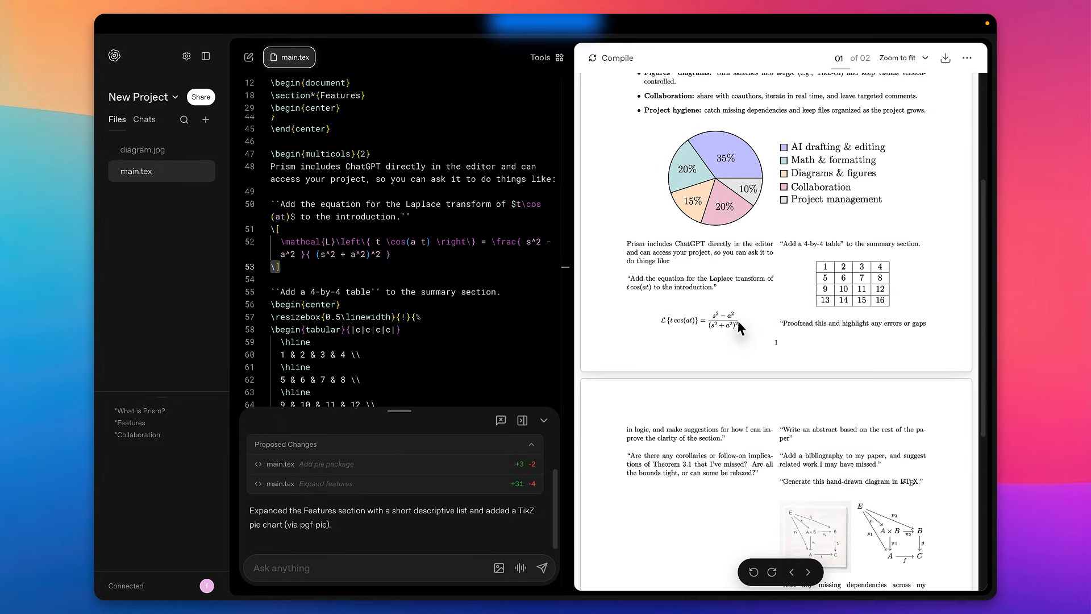
{"action": "left_click_drag", "start_coordinate": [740, 330], "coordinate": [687, 318]}
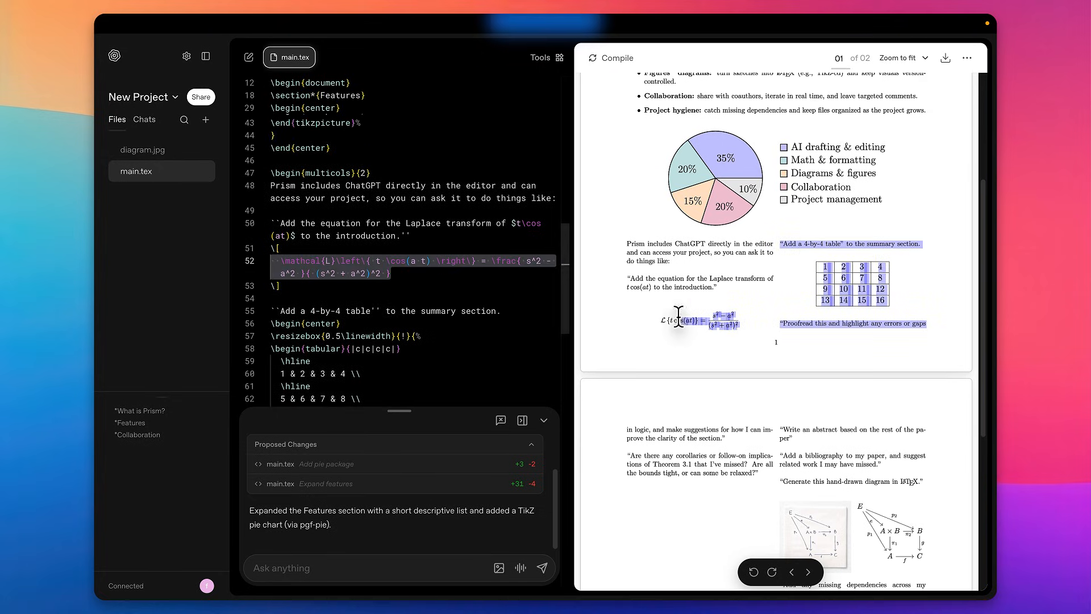
{"action": "left_click", "coordinate": [388, 565]}
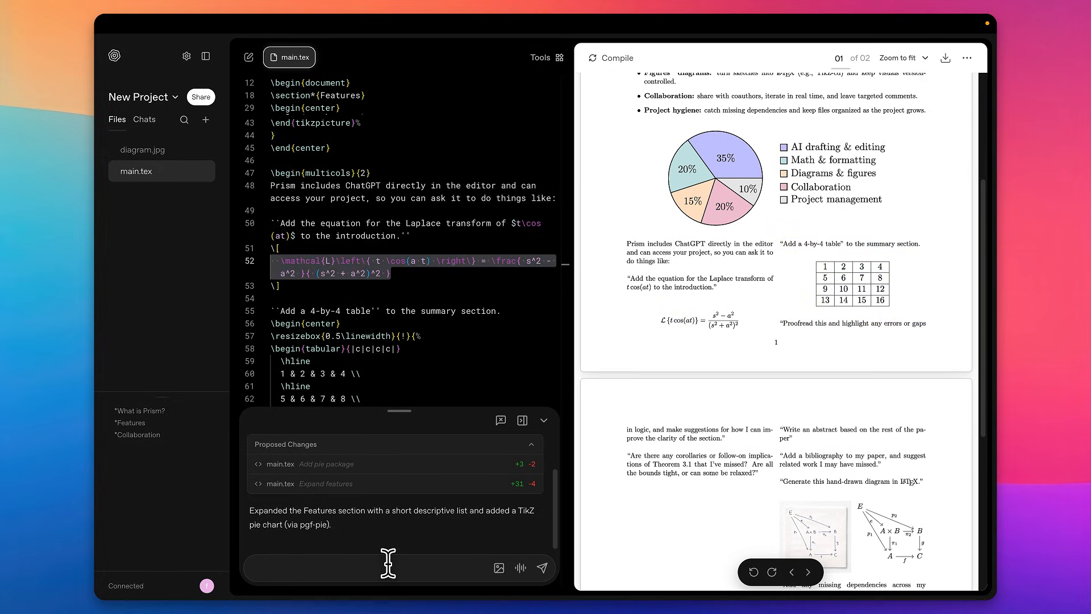
{"action": "key", "text": "fn"}
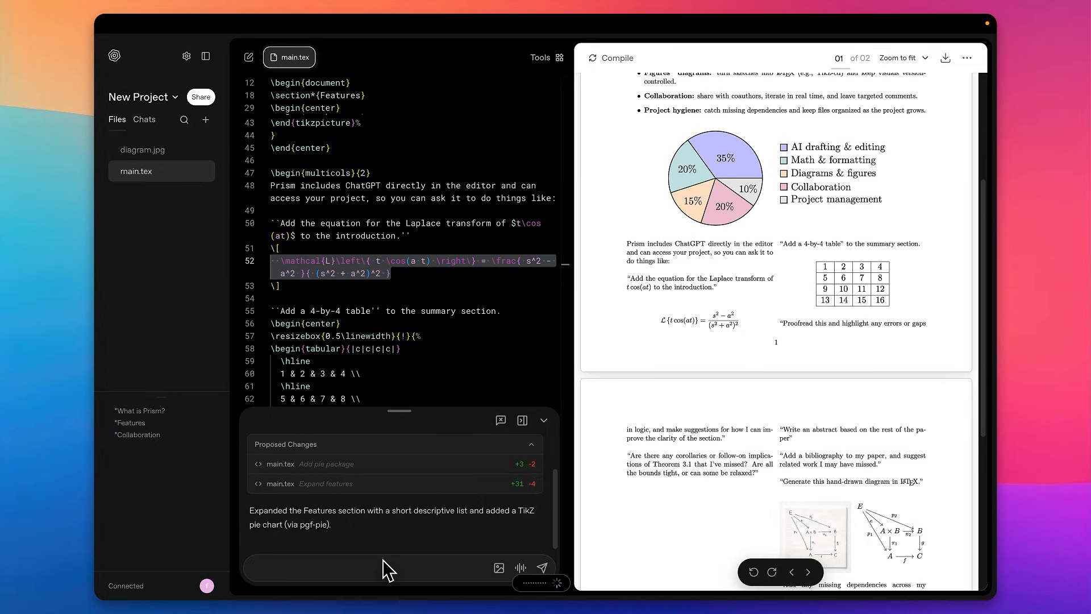
{"action": "left_click", "coordinate": [543, 568]}
{"action": "scroll", "coordinate": [477, 323], "scroll_direction": "down", "scroll_amount": 6}
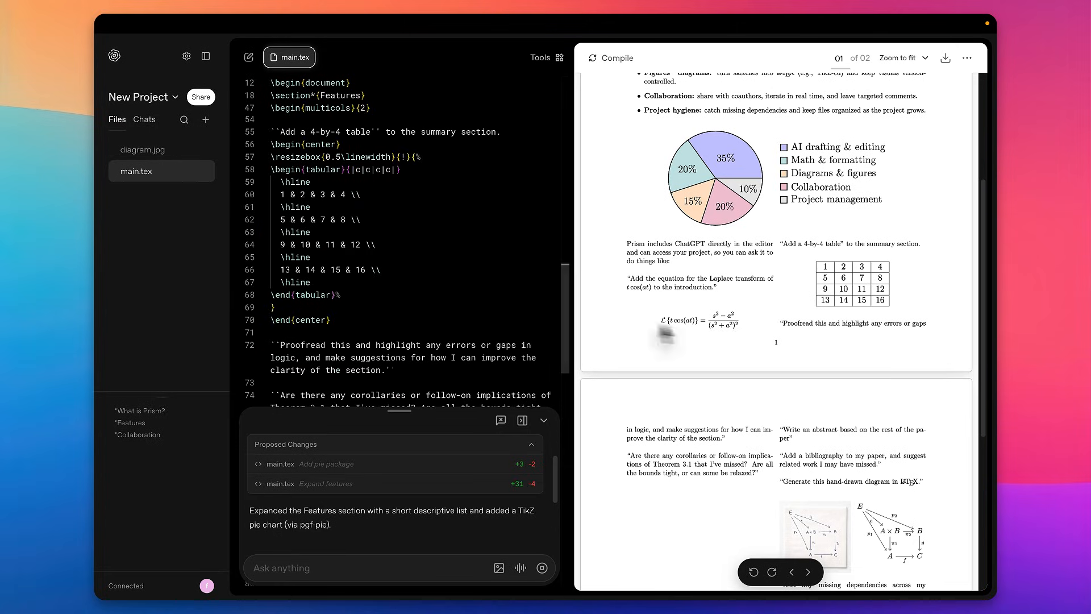
{"action": "scroll", "coordinate": [443, 391], "scroll_direction": "down", "scroll_amount": 10}
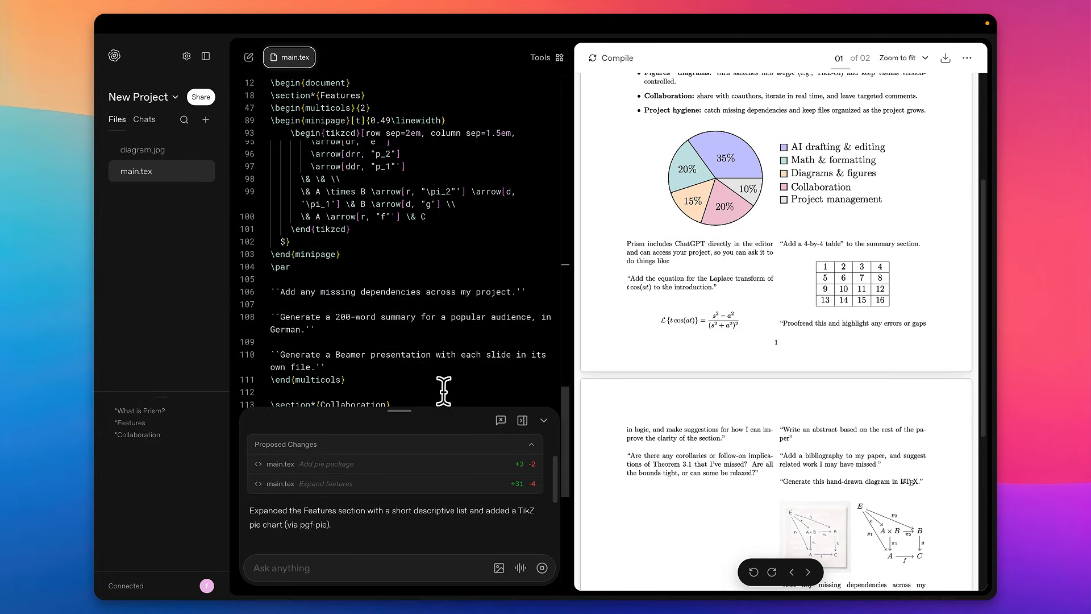
{"action": "scroll", "coordinate": [443, 391], "scroll_direction": "down", "scroll_amount": 2}
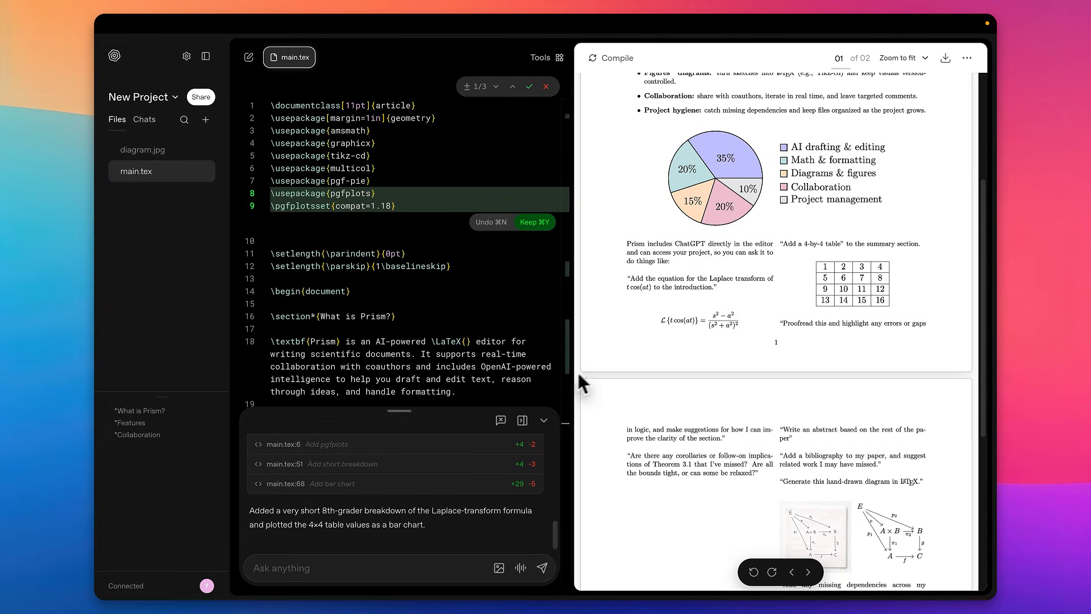
Review the assistant's proposed changes in main.tex, covering the short Laplace breakdown and the bar chart code.
{"action": "scroll", "coordinate": [449, 398], "scroll_direction": "down", "scroll_amount": 10}
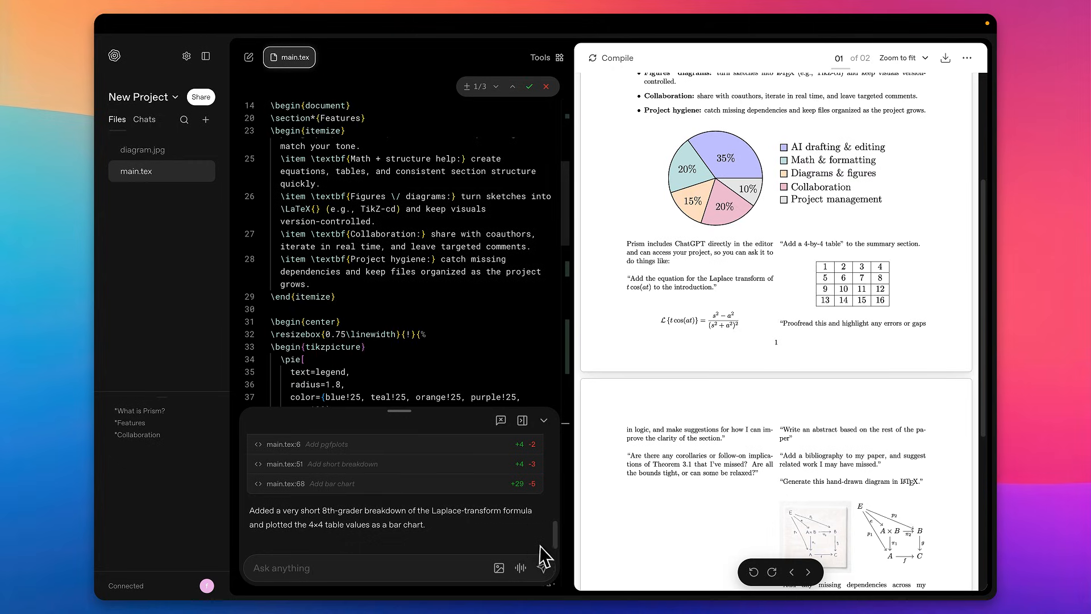
{"action": "left_click", "coordinate": [499, 463]}
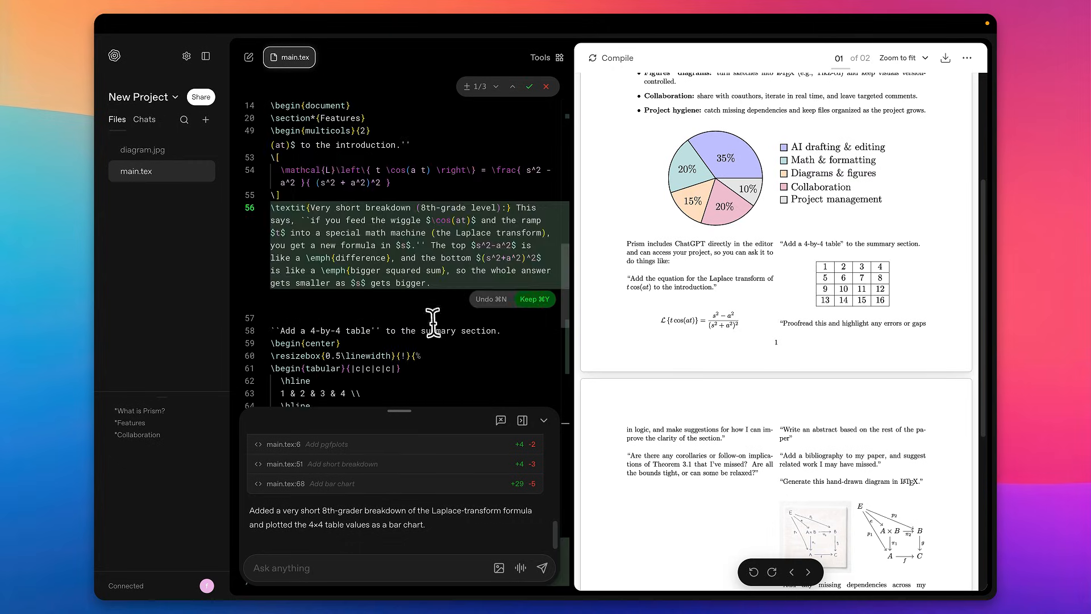
{"action": "scroll", "coordinate": [489, 311], "scroll_direction": "down", "scroll_amount": 10}
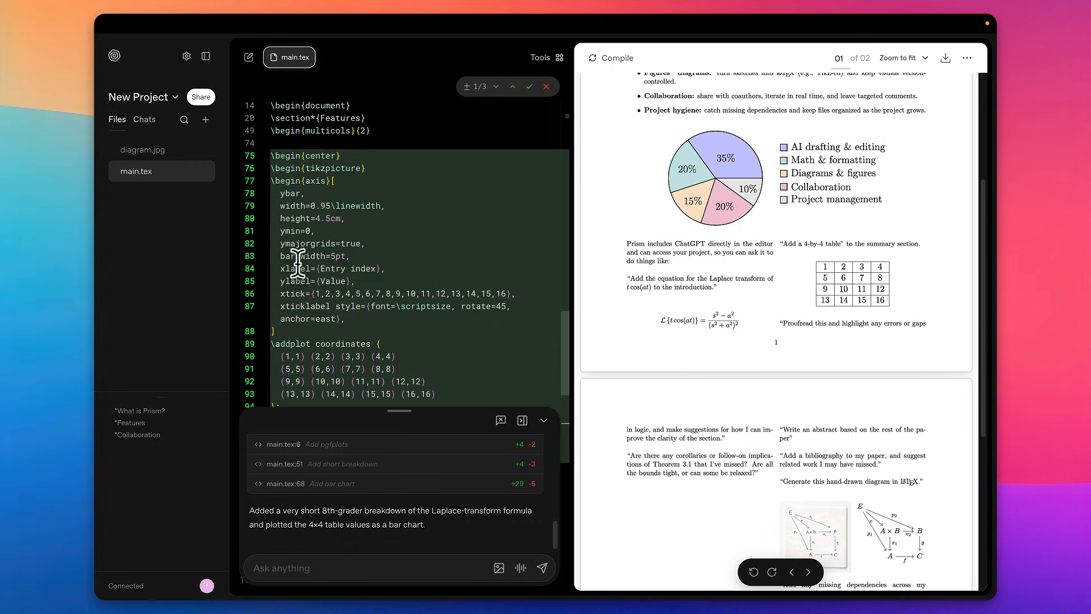
{"action": "scroll", "coordinate": [353, 251], "scroll_direction": "down", "scroll_amount": 10}
{"action": "scroll", "coordinate": [363, 285], "scroll_direction": "up", "scroll_amount": 3}
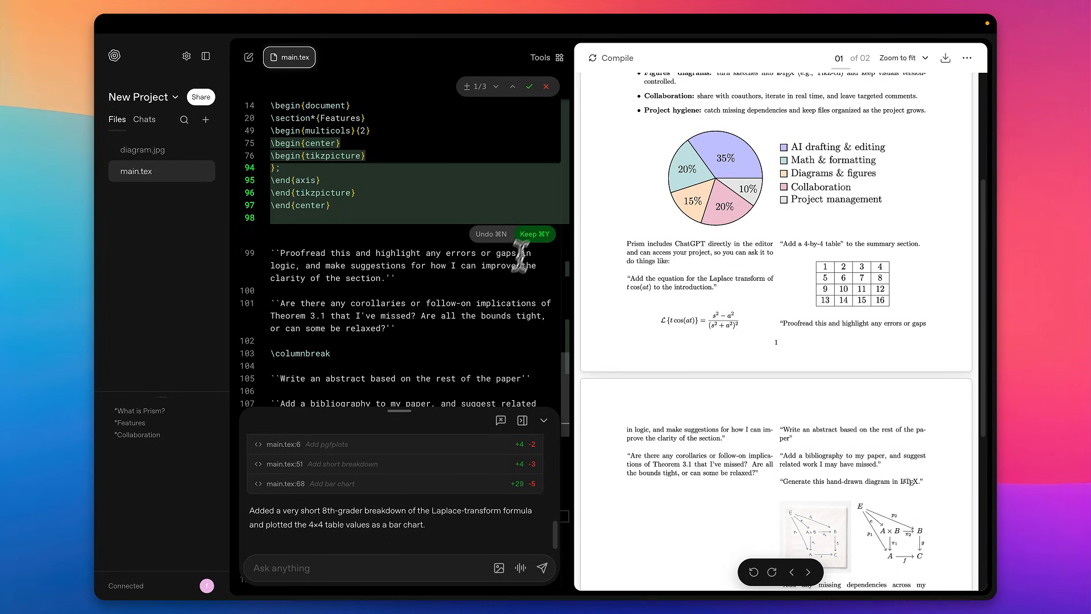
{"action": "scroll", "coordinate": [523, 261], "scroll_direction": "down", "scroll_amount": 15}
{"action": "scroll", "coordinate": [495, 316], "scroll_direction": "up", "scroll_amount": 15}
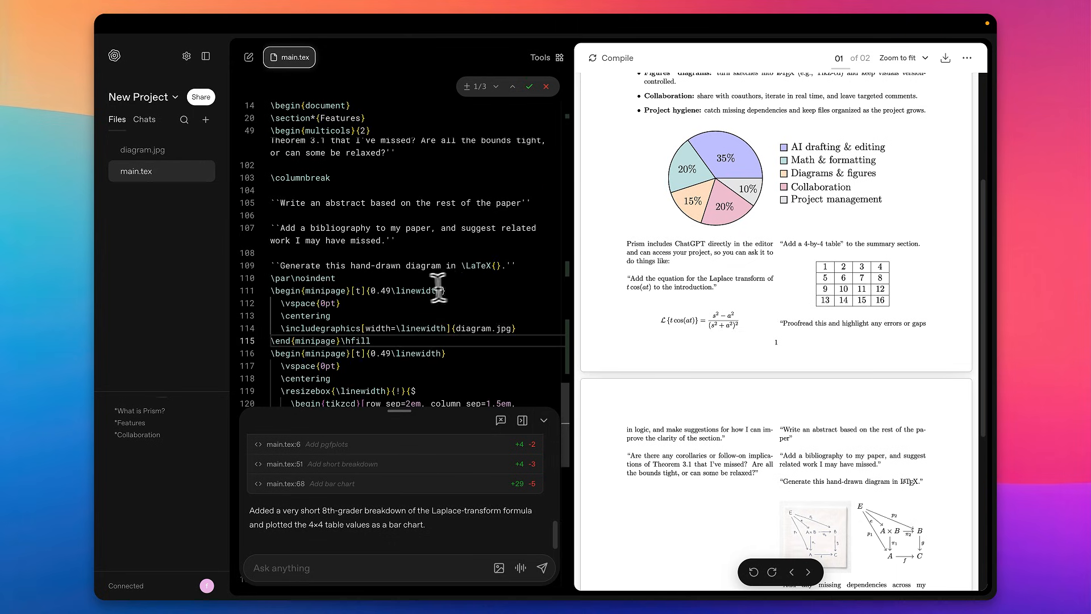
{"action": "scroll", "coordinate": [437, 287], "scroll_direction": "up", "scroll_amount": 10}
{"action": "scroll", "coordinate": [763, 356], "scroll_direction": "down", "scroll_amount": 3}
{"action": "scroll", "coordinate": [803, 347], "scroll_direction": "up", "scroll_amount": 3}
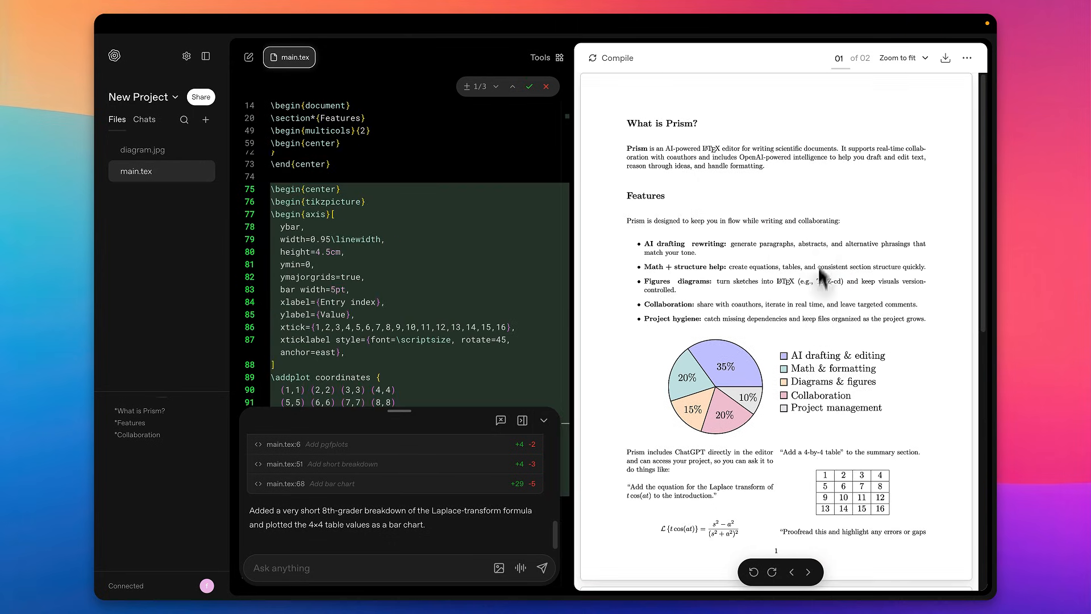
Recompile the document to render the assistant's proposed changes in the preview.
{"action": "left_click_drag", "start_coordinate": [869, 408], "coordinate": [739, 199]}
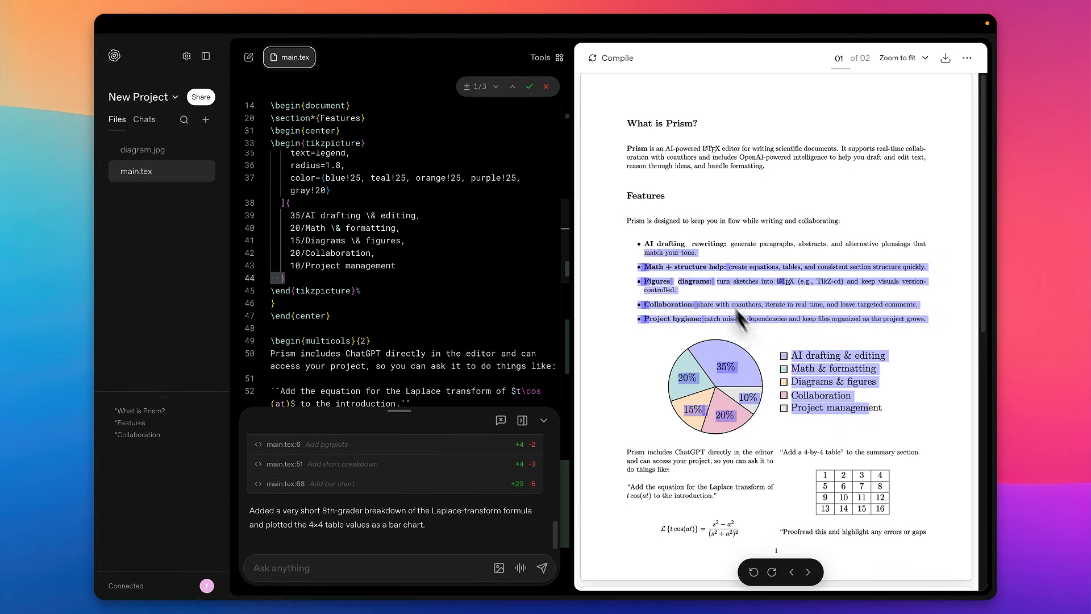
{"action": "scroll", "coordinate": [734, 311], "scroll_direction": "down", "scroll_amount": 4}
{"action": "left_click", "coordinate": [729, 262]}
{"action": "left_click", "coordinate": [607, 62]}
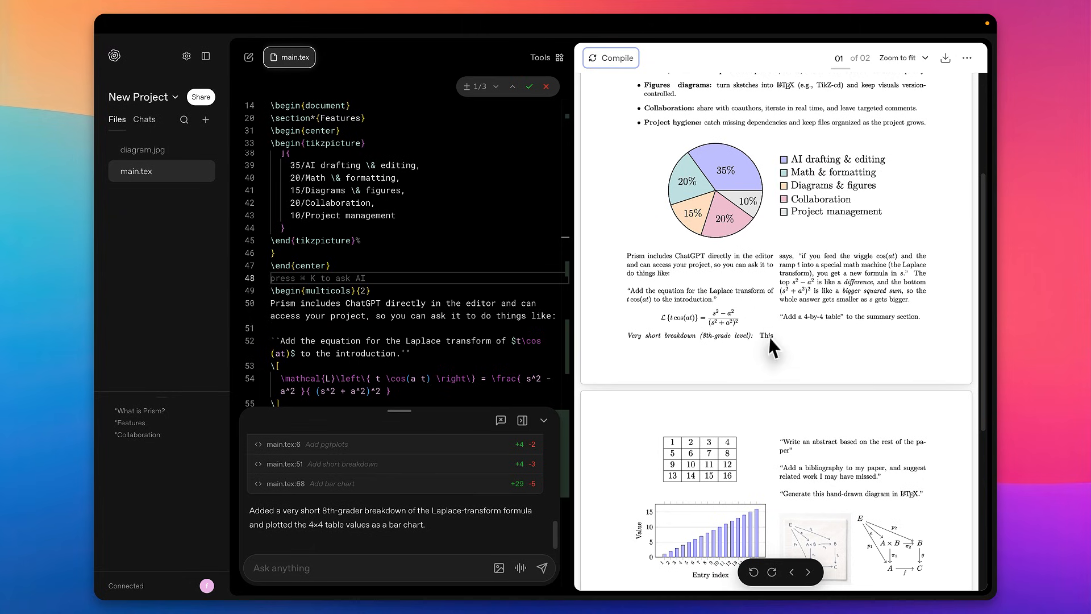
Examine the new 8th-grade breakdown and the bar chart in the compiled document and match them to their source lines.
{"action": "left_click_drag", "start_coordinate": [625, 254], "coordinate": [818, 333]}
{"action": "scroll", "coordinate": [878, 322], "scroll_direction": "down", "scroll_amount": 2}
{"action": "left_click", "coordinate": [878, 322]}
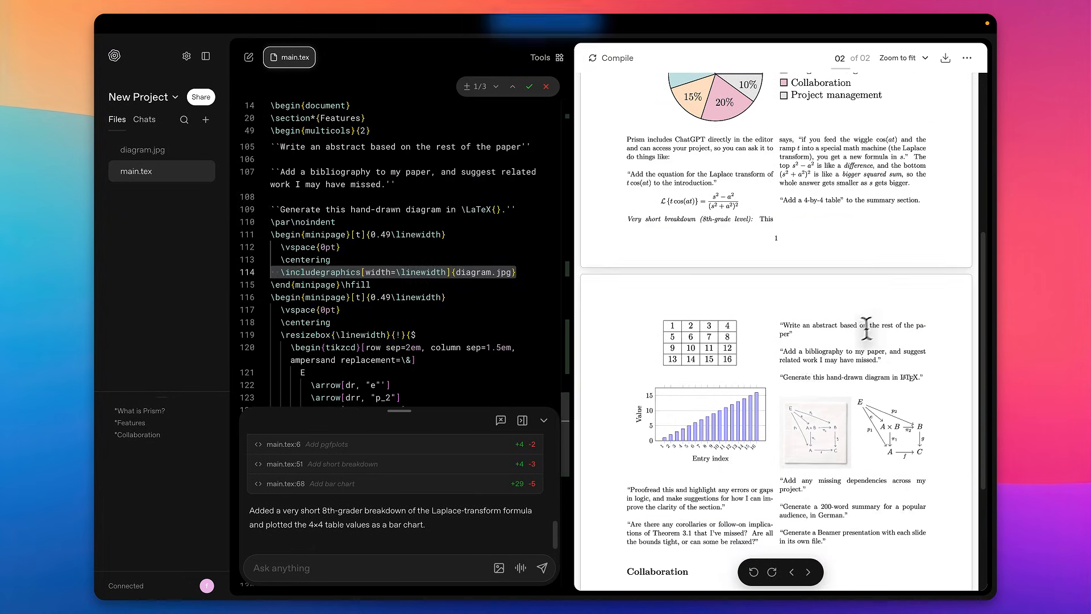
{"action": "left_click_drag", "start_coordinate": [684, 446], "coordinate": [748, 464]}
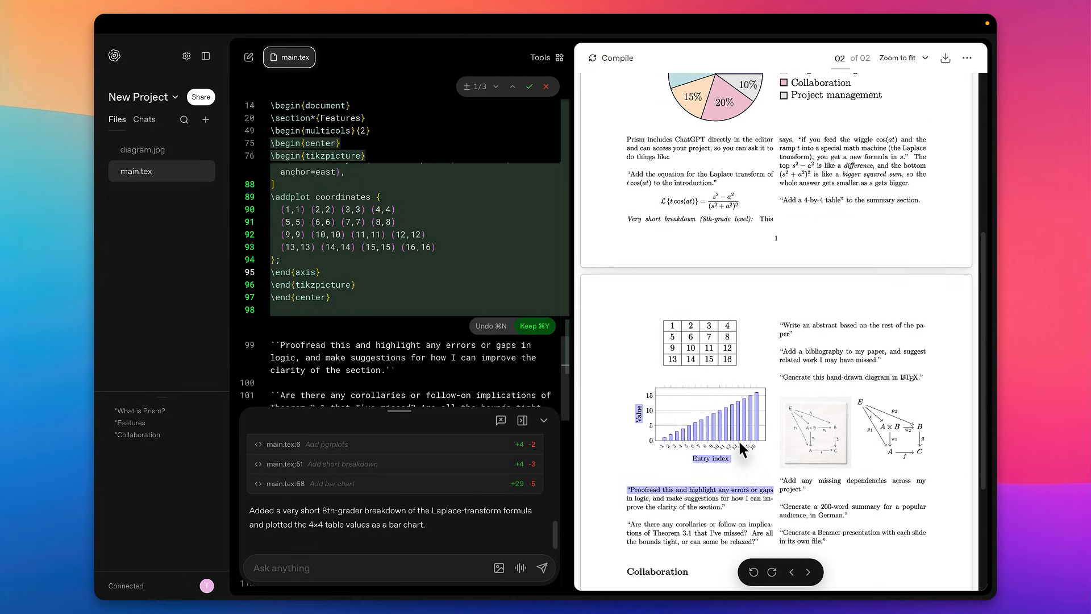
{"action": "left_click", "coordinate": [738, 439]}
{"action": "left_click", "coordinate": [701, 333]}
{"action": "scroll", "coordinate": [735, 341], "scroll_direction": "up", "scroll_amount": 2}
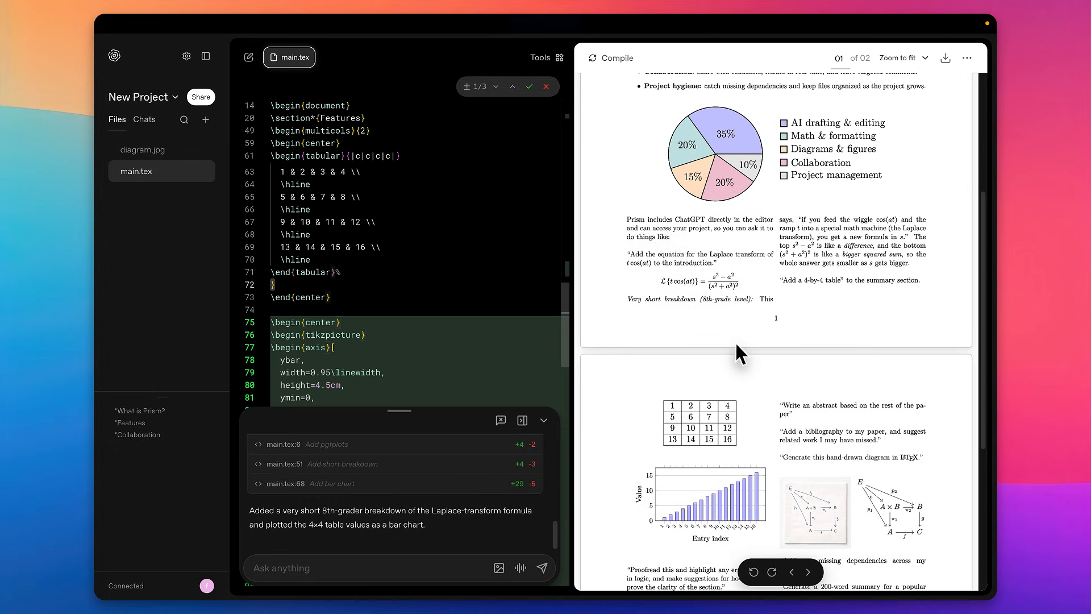
{"action": "left_click_drag", "start_coordinate": [802, 236], "coordinate": [810, 239]}
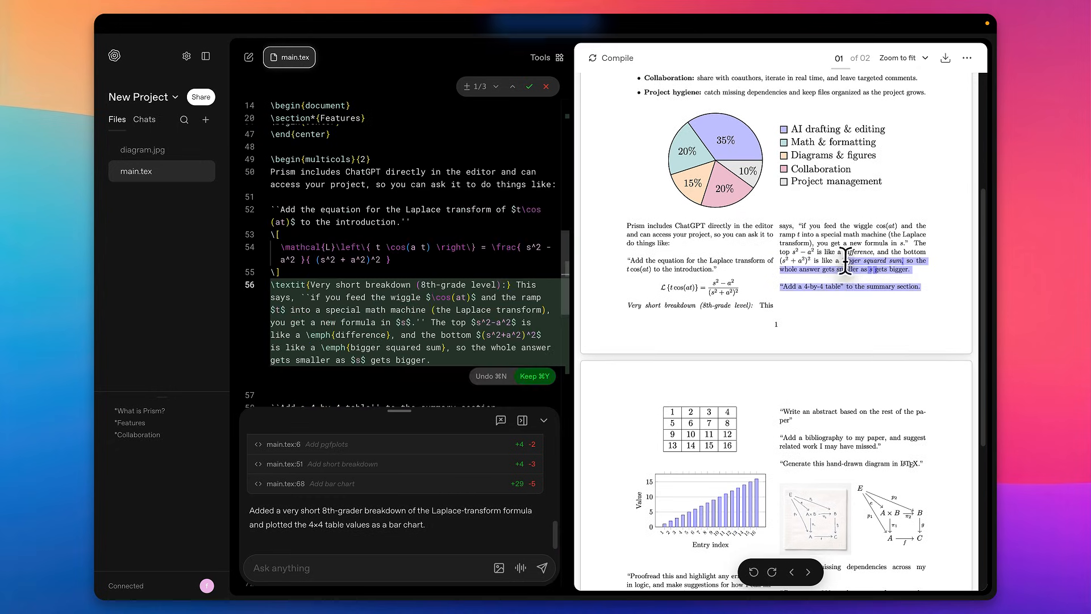
{"action": "left_click", "coordinate": [839, 327]}
{"action": "scroll", "coordinate": [803, 316], "scroll_direction": "down", "scroll_amount": 3}
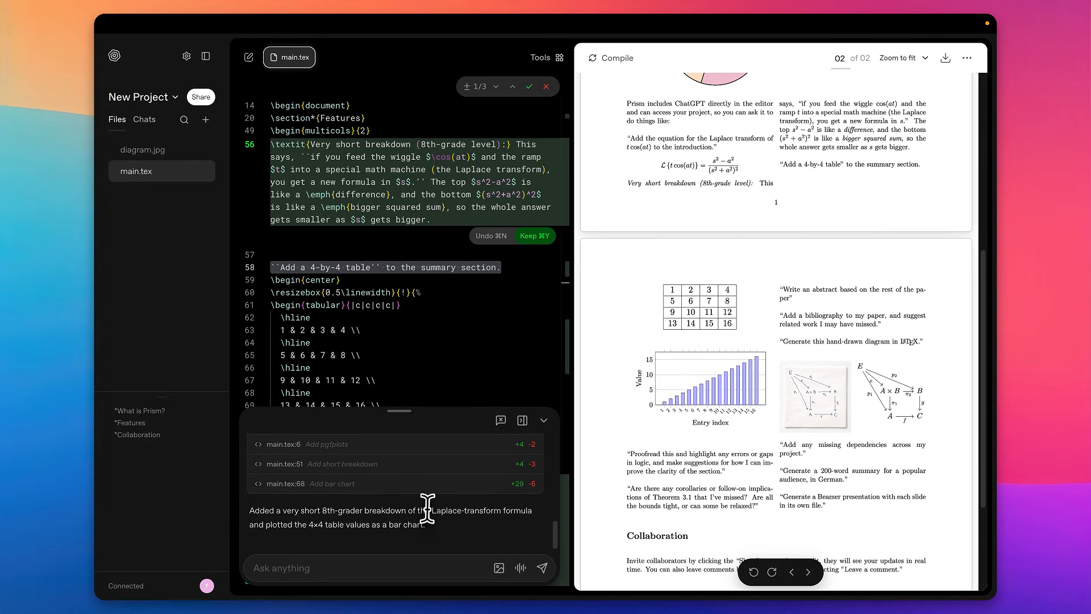
Compare the assistant's Laplace-transform summary with the opening of the breakdown text in the compiled document.
{"action": "left_click_drag", "start_coordinate": [430, 508], "coordinate": [501, 506]}
{"action": "scroll", "coordinate": [810, 235], "scroll_direction": "up", "scroll_amount": 1}
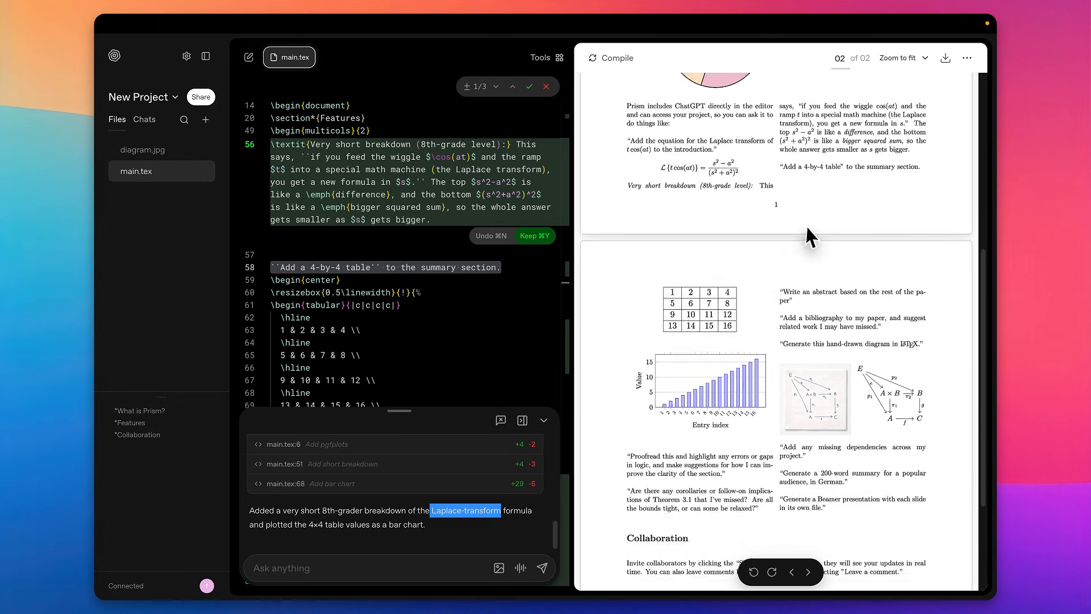
{"action": "scroll", "coordinate": [810, 236], "scroll_direction": "up", "scroll_amount": 2}
{"action": "left_click_drag", "start_coordinate": [800, 142], "coordinate": [898, 142]}
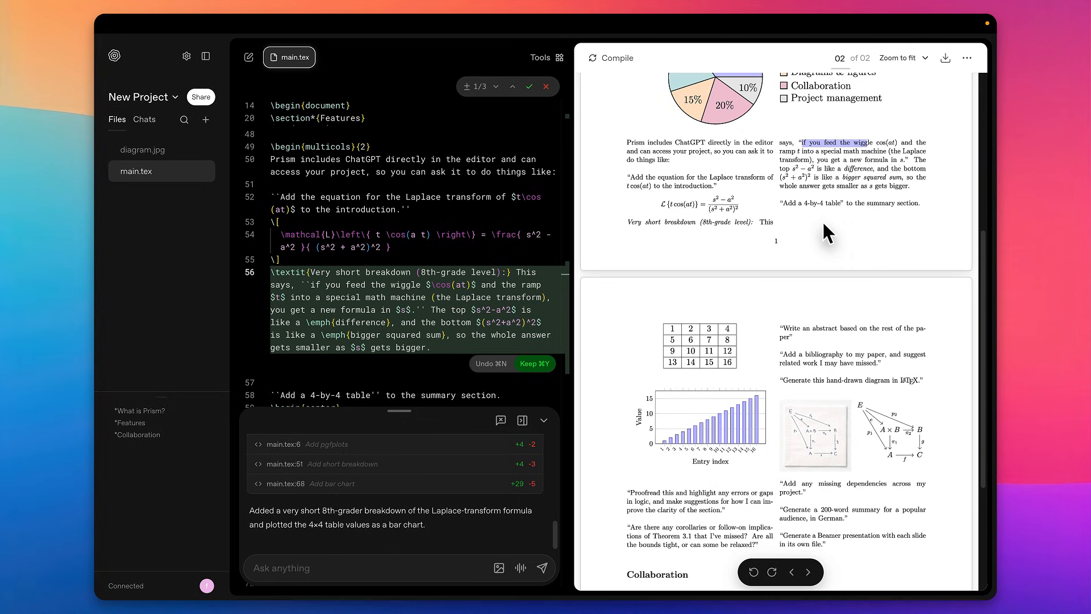
Look through both pages of the compiled document, from the Features section to Collaboration, and return to the first page.
{"action": "scroll", "coordinate": [809, 261], "scroll_direction": "down", "scroll_amount": 3}
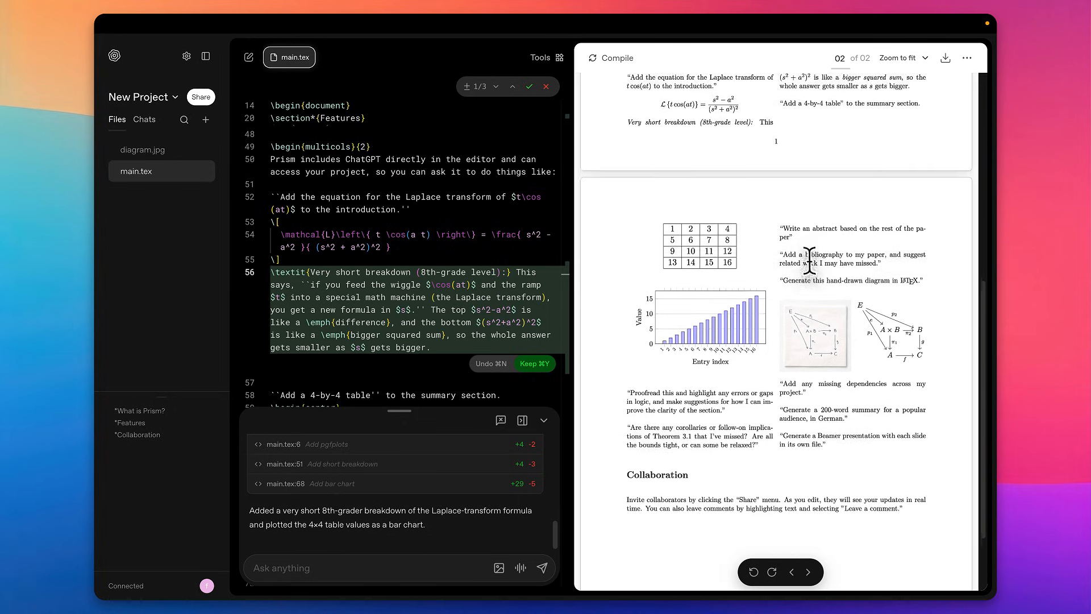
{"action": "scroll", "coordinate": [809, 258], "scroll_direction": "down", "scroll_amount": 3}
{"action": "scroll", "coordinate": [813, 261], "scroll_direction": "up", "scroll_amount": 10}
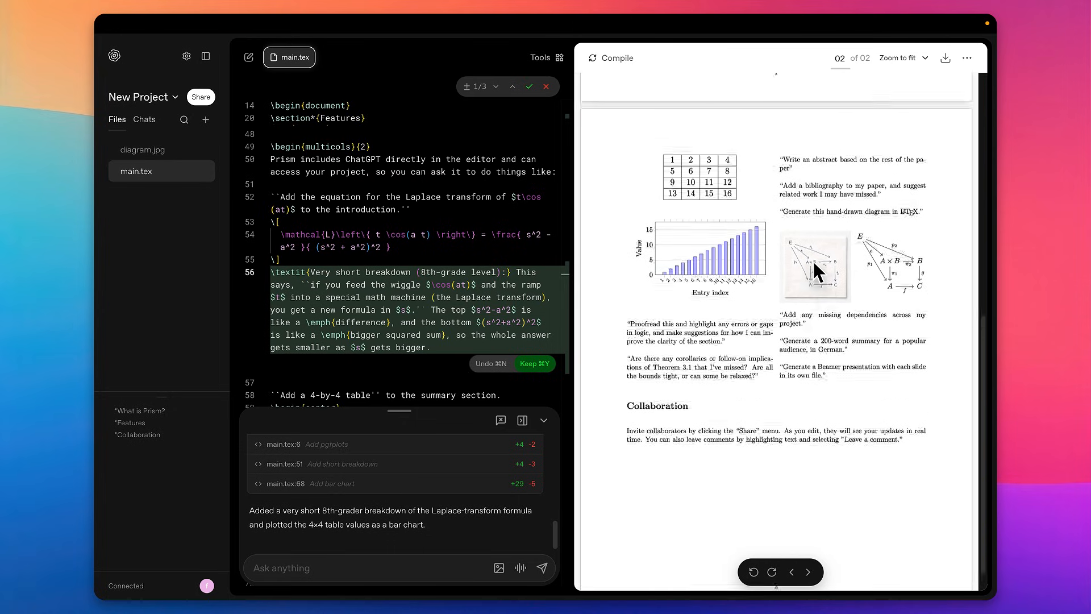
{"action": "scroll", "coordinate": [812, 254], "scroll_direction": "up", "scroll_amount": 1}
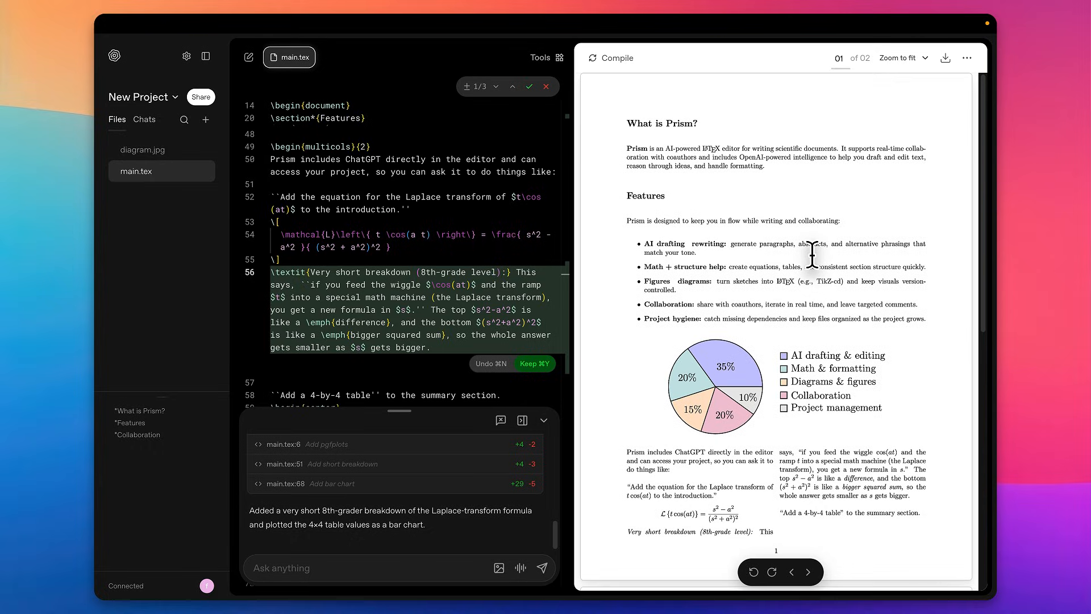
{"action": "scroll", "coordinate": [813, 255], "scroll_direction": "down", "scroll_amount": 10}
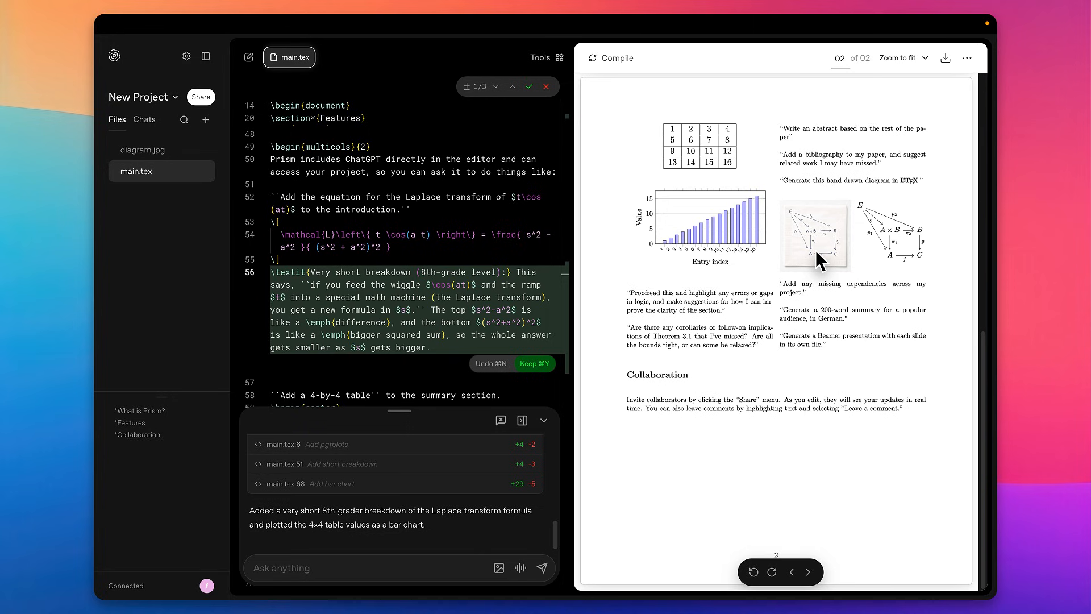
{"action": "scroll", "coordinate": [806, 287], "scroll_direction": "up", "scroll_amount": 10}
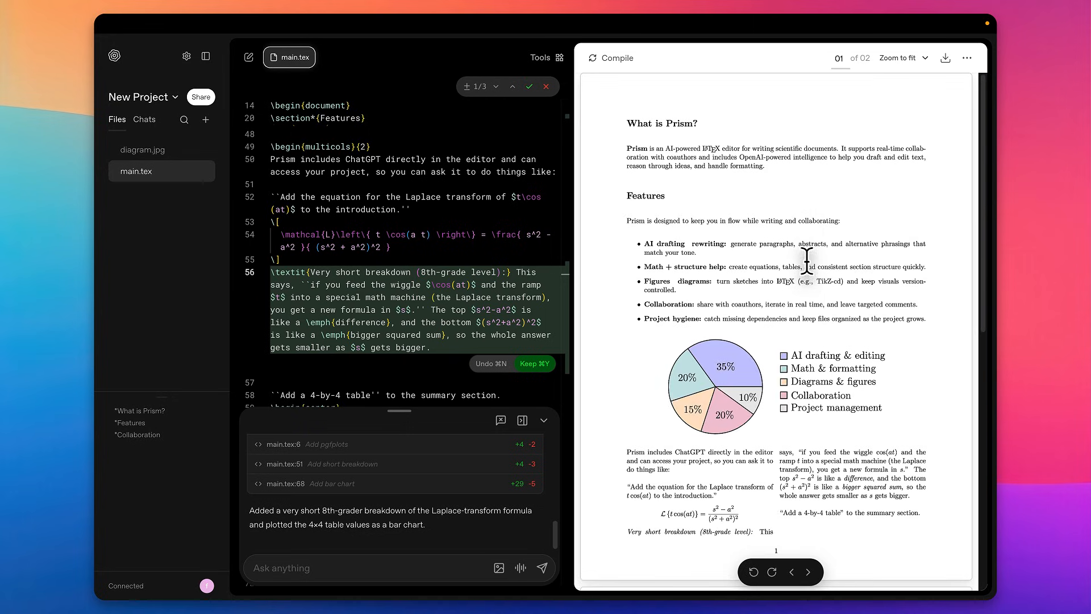
{"action": "scroll", "coordinate": [799, 220], "scroll_direction": "down", "scroll_amount": 1}
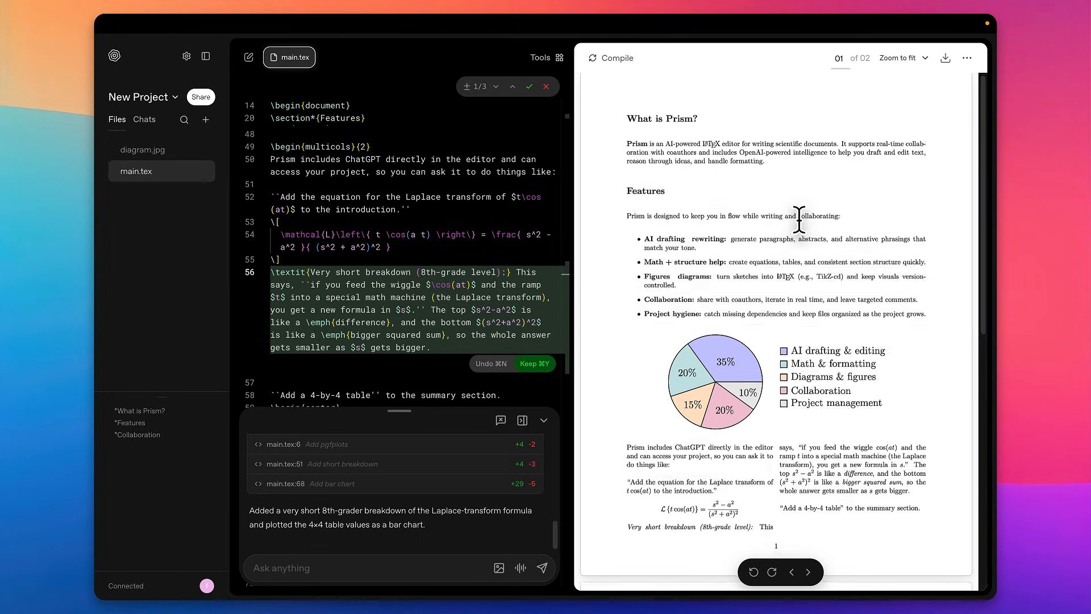
{"action": "scroll", "coordinate": [799, 220], "scroll_direction": "down", "scroll_amount": 6}
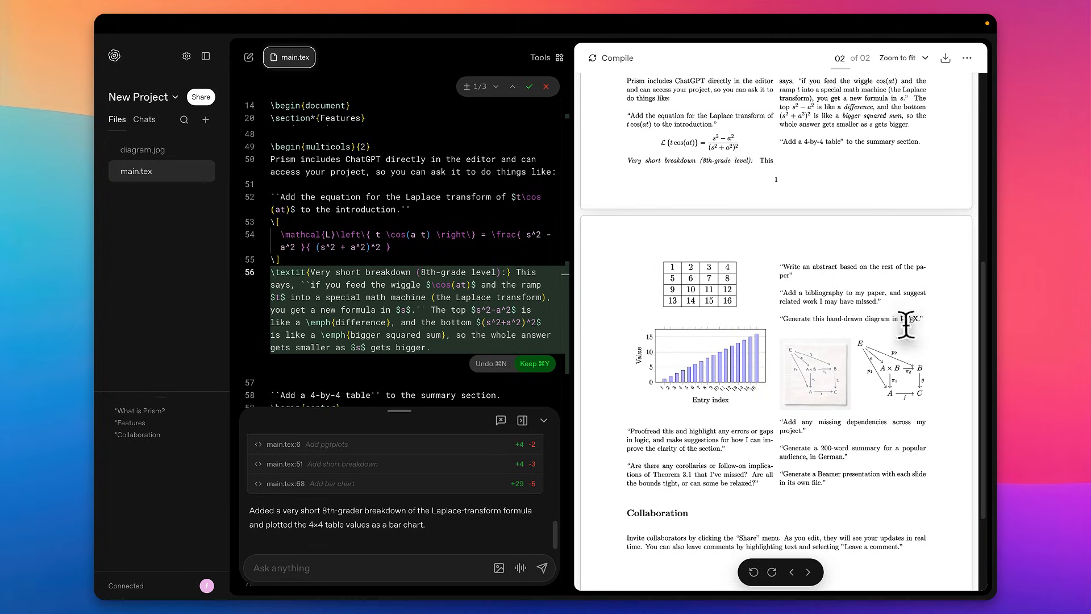
{"action": "scroll", "coordinate": [905, 324], "scroll_direction": "down", "scroll_amount": 2}
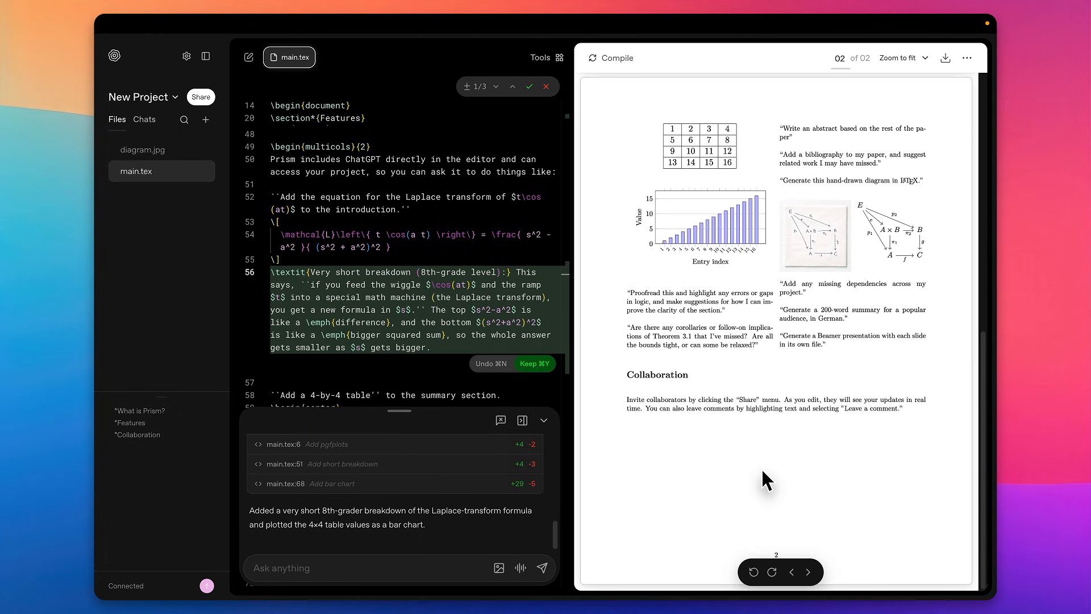
{"action": "scroll", "coordinate": [788, 355], "scroll_direction": "up", "scroll_amount": 8}
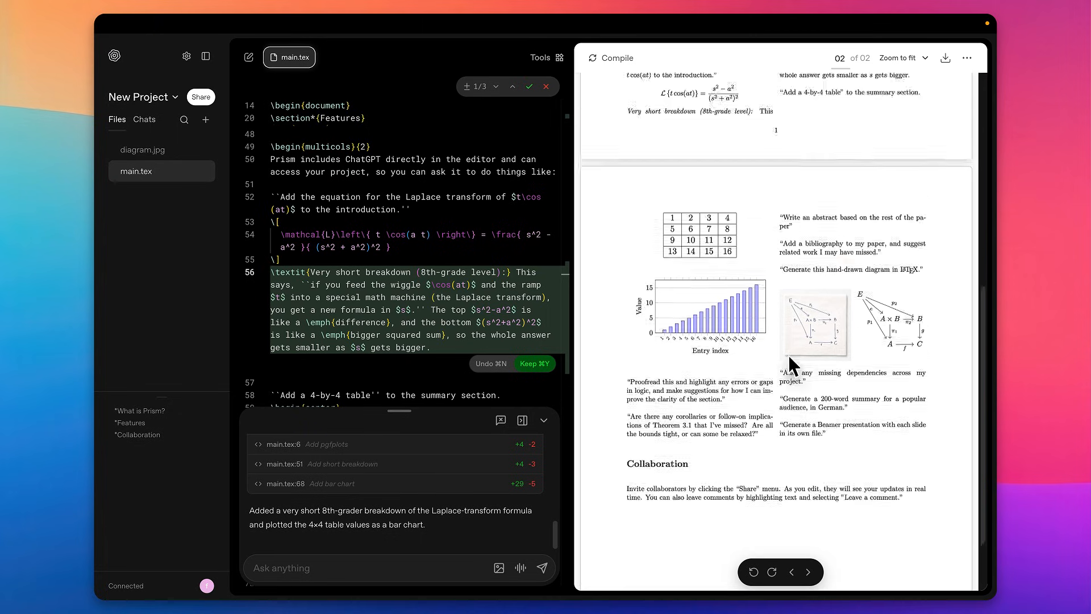
{"action": "scroll", "coordinate": [793, 359], "scroll_direction": "up", "scroll_amount": 2}
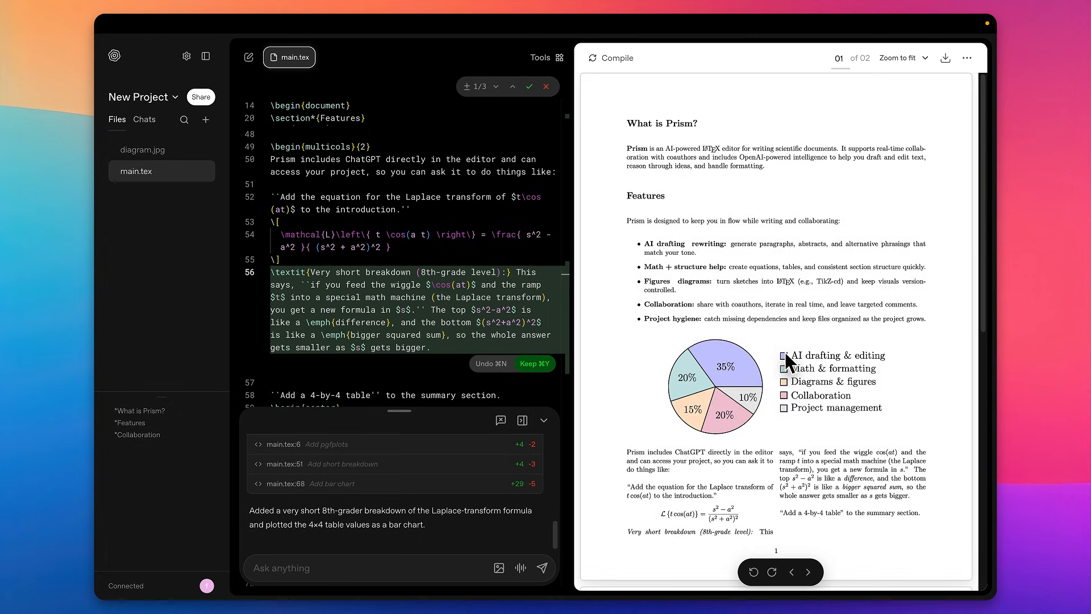
Fit the compiled page to the preview, and enlarge it one zoom level to 110%.
{"action": "left_click", "coordinate": [926, 59]}
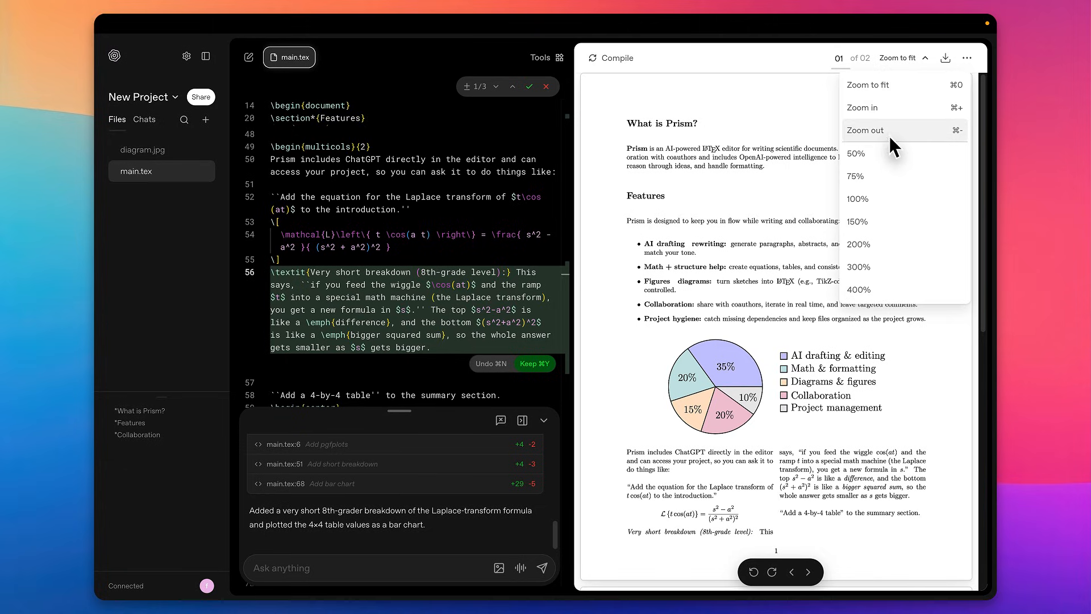
{"action": "left_click", "coordinate": [891, 86]}
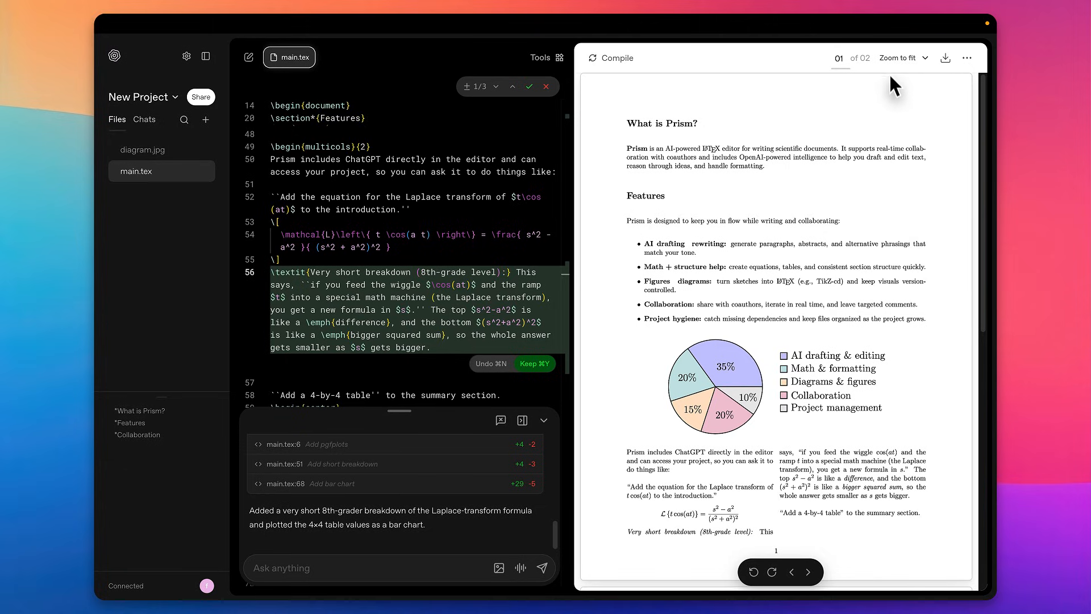
{"action": "left_click", "coordinate": [909, 59]}
{"action": "left_click", "coordinate": [868, 107]}
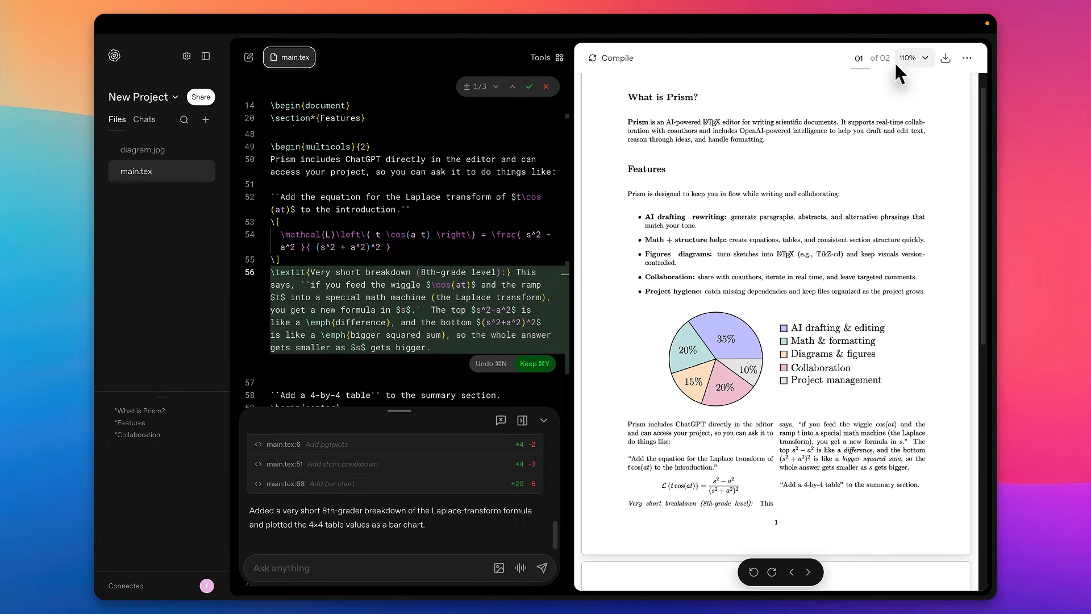
Check the preview's zoom choices and its fullscreen and new-window viewing options without choosing any.
{"action": "left_click", "coordinate": [912, 58]}
{"action": "left_click", "coordinate": [967, 58]}
{"action": "left_click", "coordinate": [967, 58]}
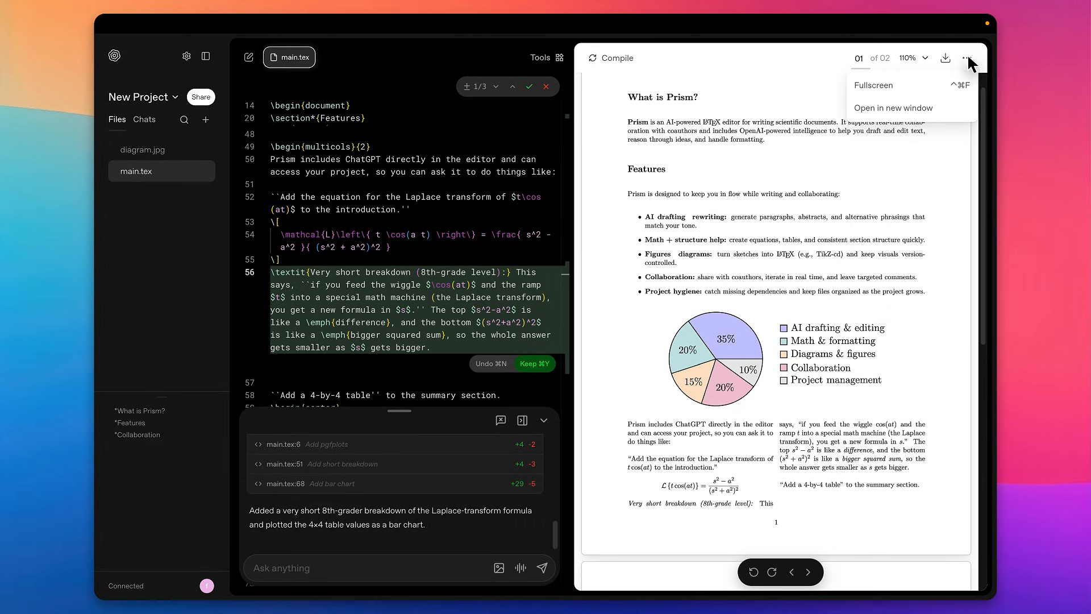
{"action": "left_click", "coordinate": [918, 160]}
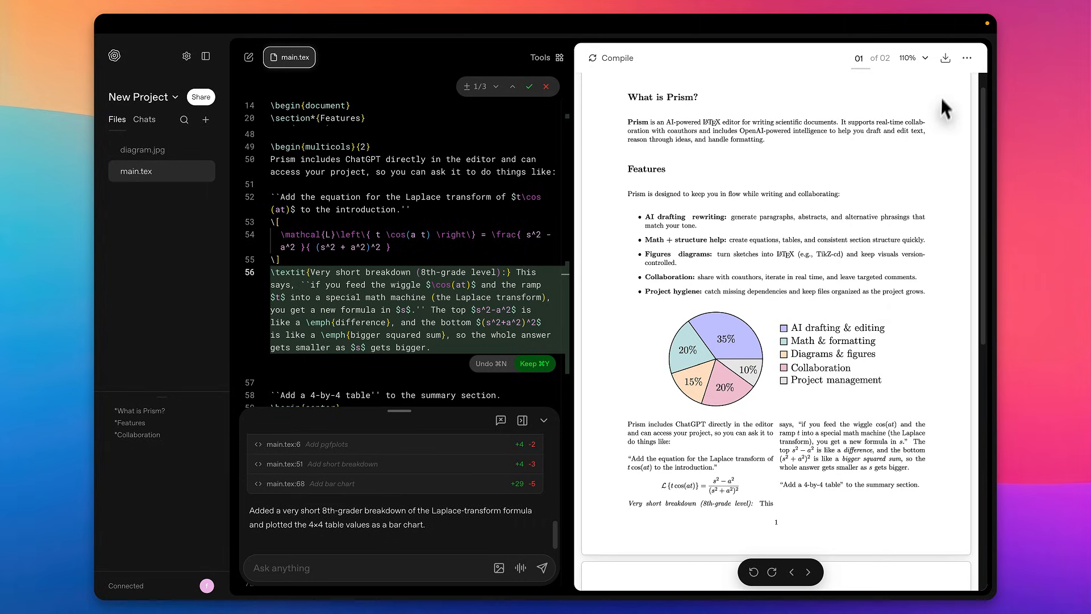
Download the compiled document as a PDF named main to the Downloads folder.
{"action": "left_click", "coordinate": [945, 59]}
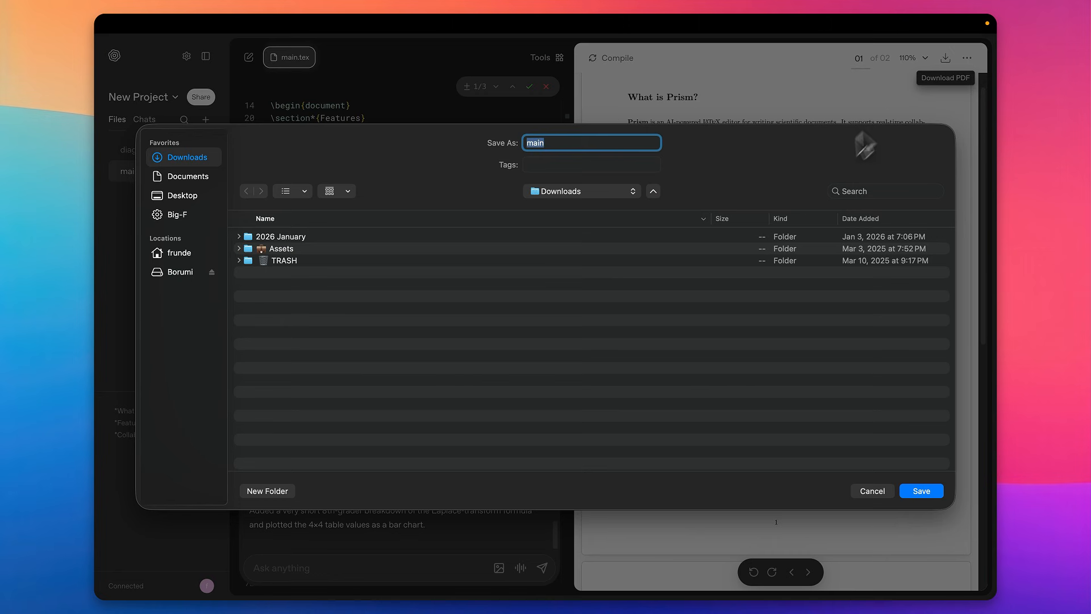
{"action": "left_click", "coordinate": [885, 492]}
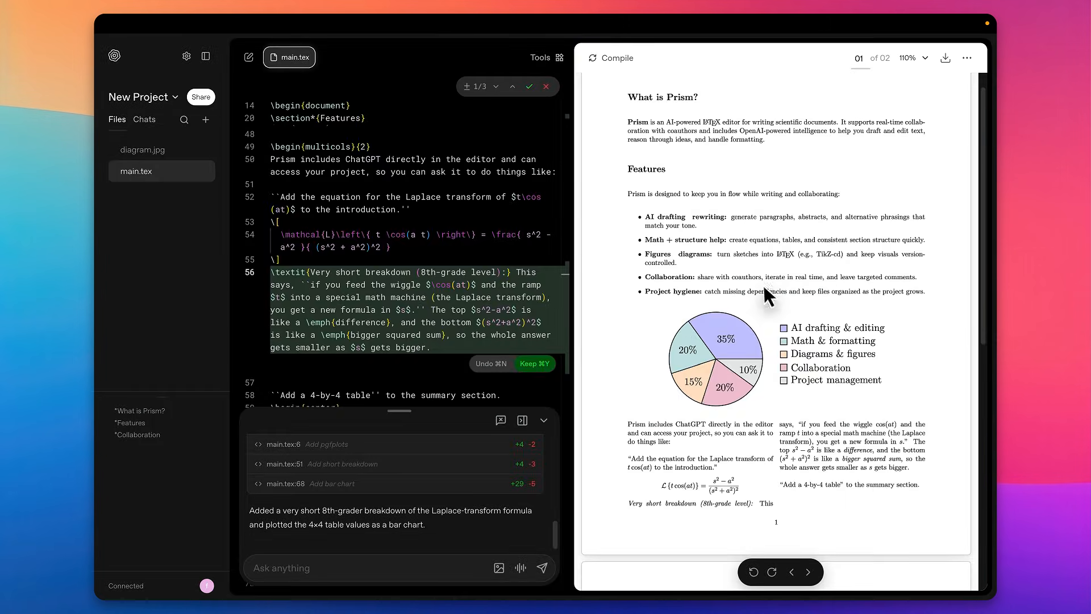
{"action": "left_click", "coordinate": [945, 59]}
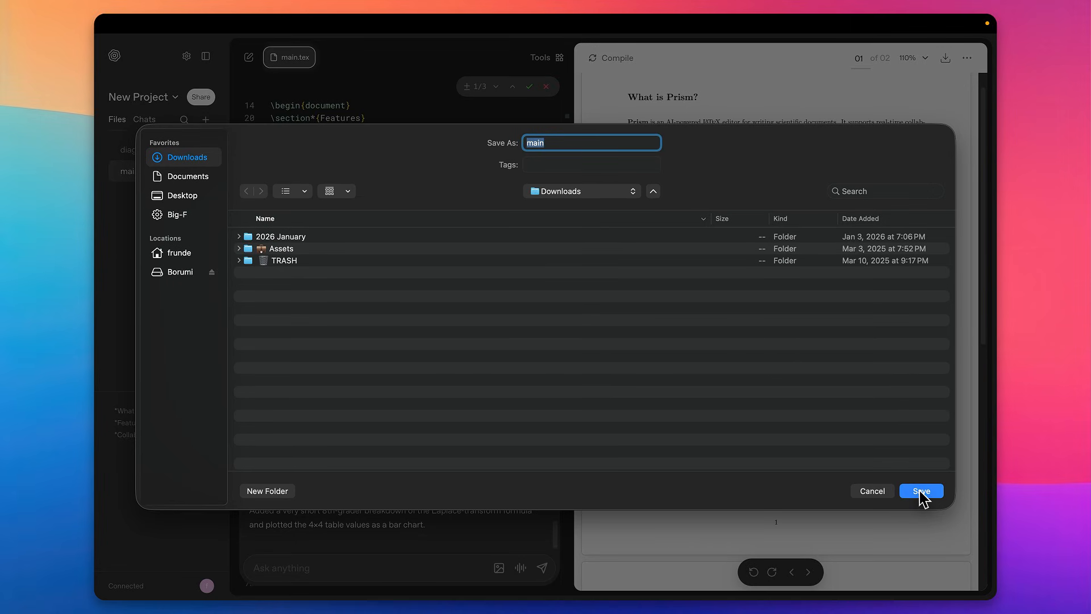
{"action": "left_click", "coordinate": [921, 490]}
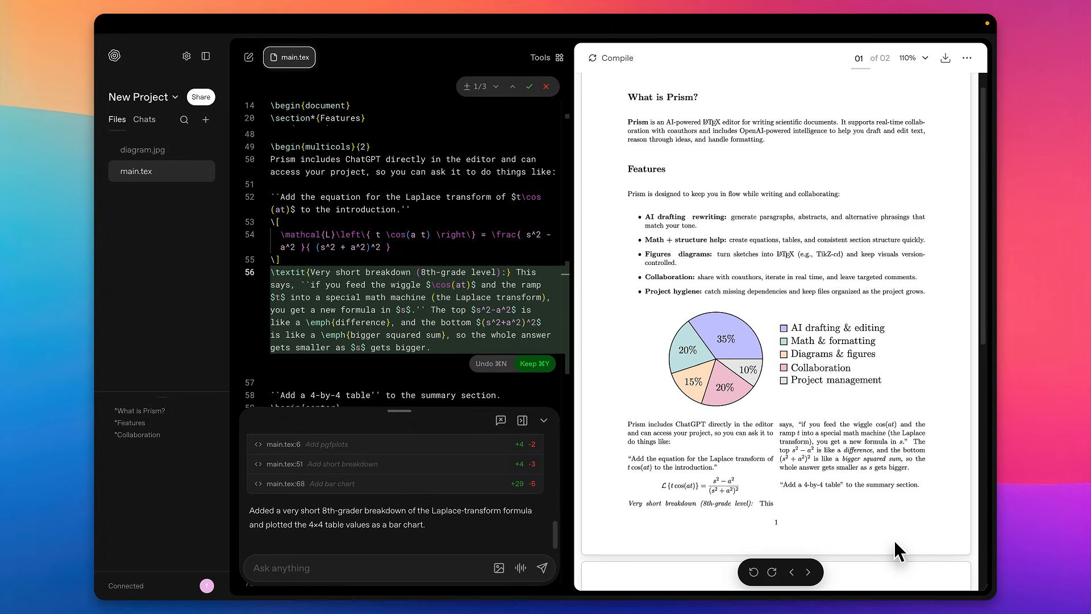
Switch to the full-screen PDF, look through both of its pages, and return to the Prism workspace.
{"action": "key", "text": "ctrl+Left"}
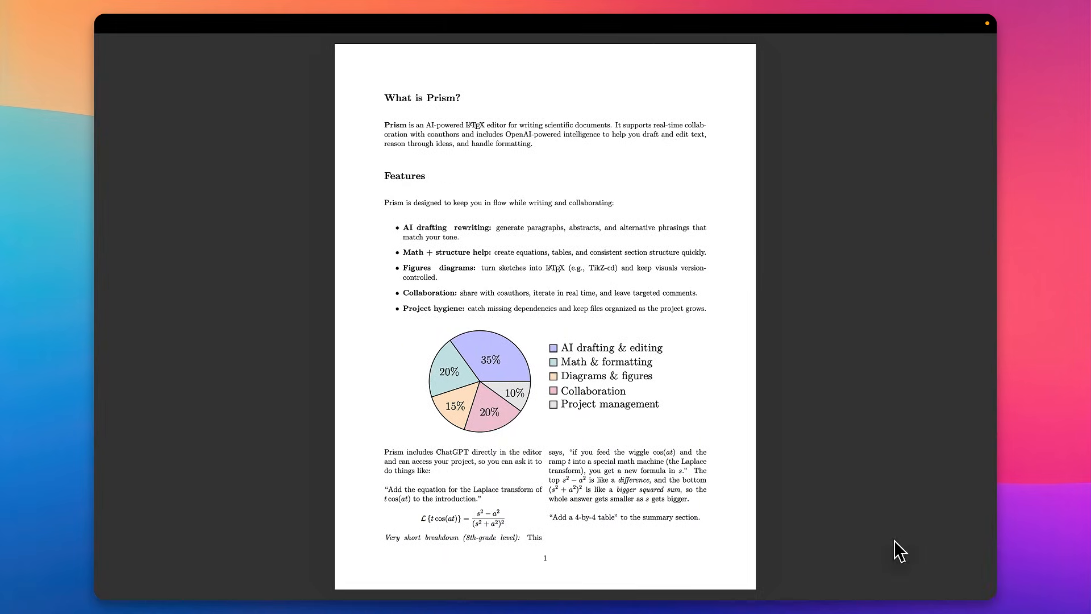
{"action": "mouse_move", "coordinate": [377, 19]}
{"action": "scroll", "coordinate": [575, 222], "scroll_direction": "down", "scroll_amount": 3}
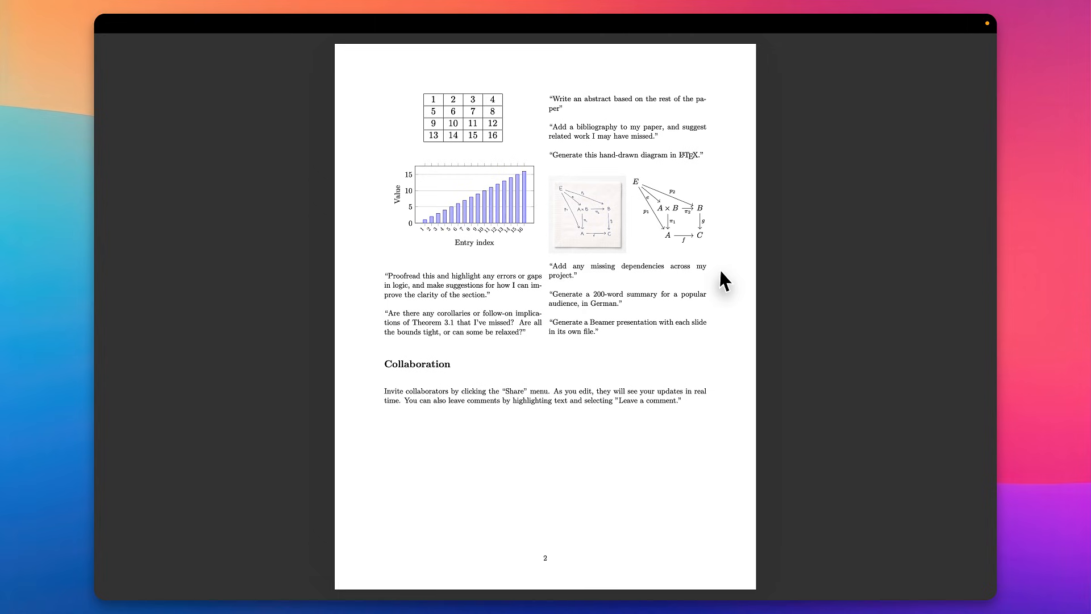
{"action": "scroll", "coordinate": [725, 280], "scroll_direction": "up", "scroll_amount": 3}
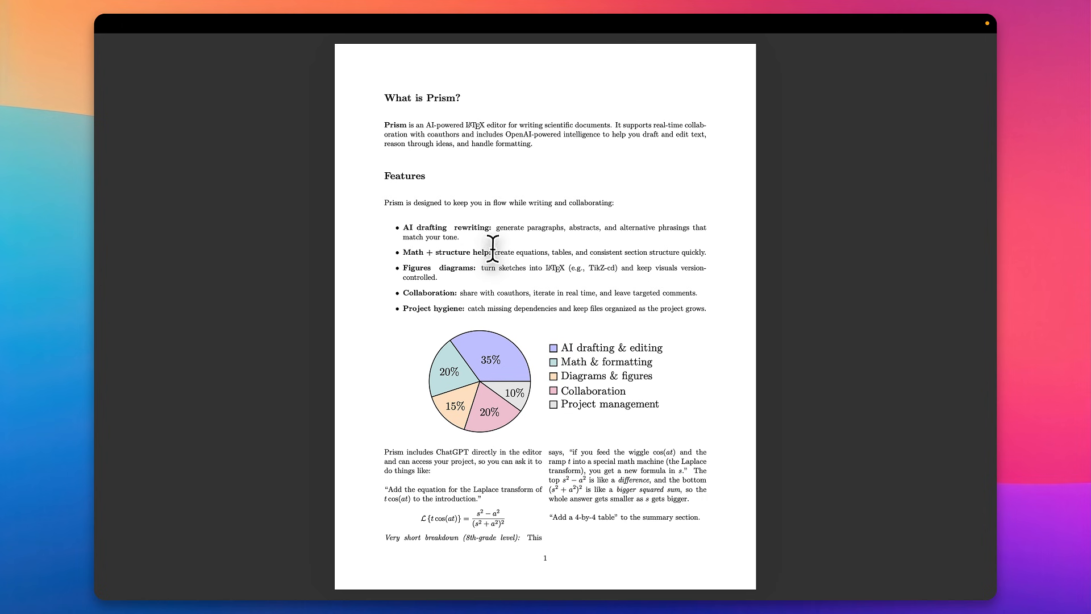
{"action": "scroll", "coordinate": [498, 250], "scroll_direction": "down", "scroll_amount": 3}
{"action": "key", "text": "ctrl+Right"}
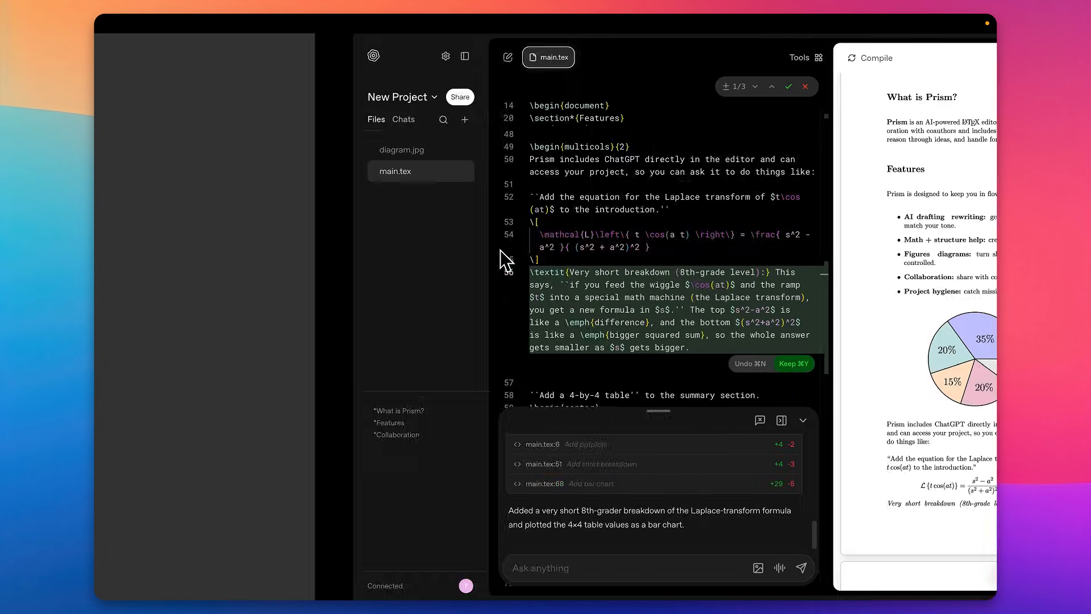
Ask the assistant to "Go ahead and include a bibliography or references at the end of this paper for me" and review its proposed change.
{"action": "left_click", "coordinate": [385, 563]}
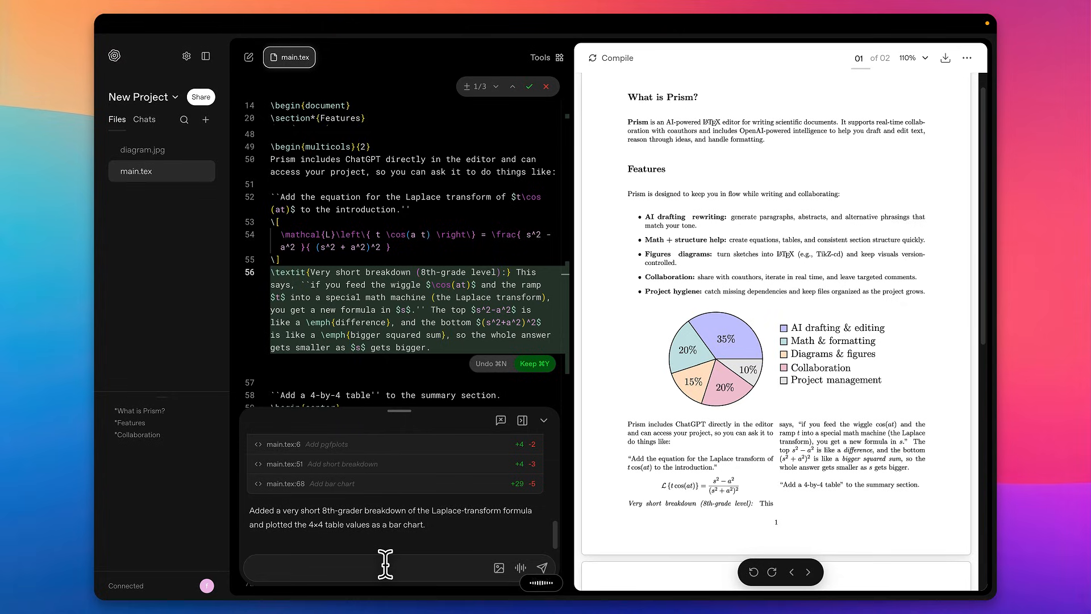
{"action": "left_click", "coordinate": [542, 568]}
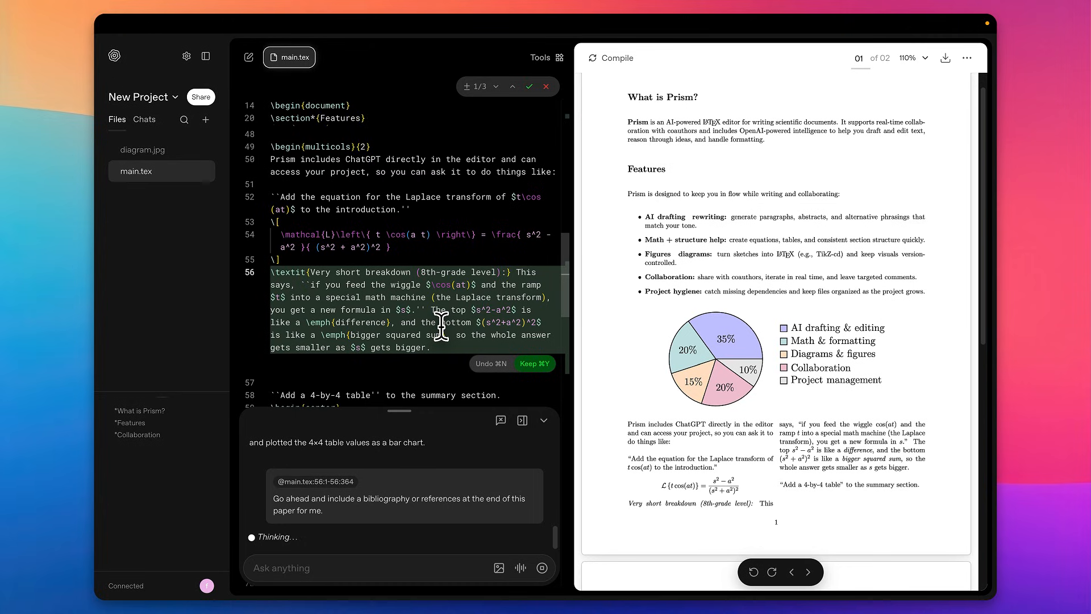
{"action": "scroll", "coordinate": [442, 326], "scroll_direction": "down", "scroll_amount": 10}
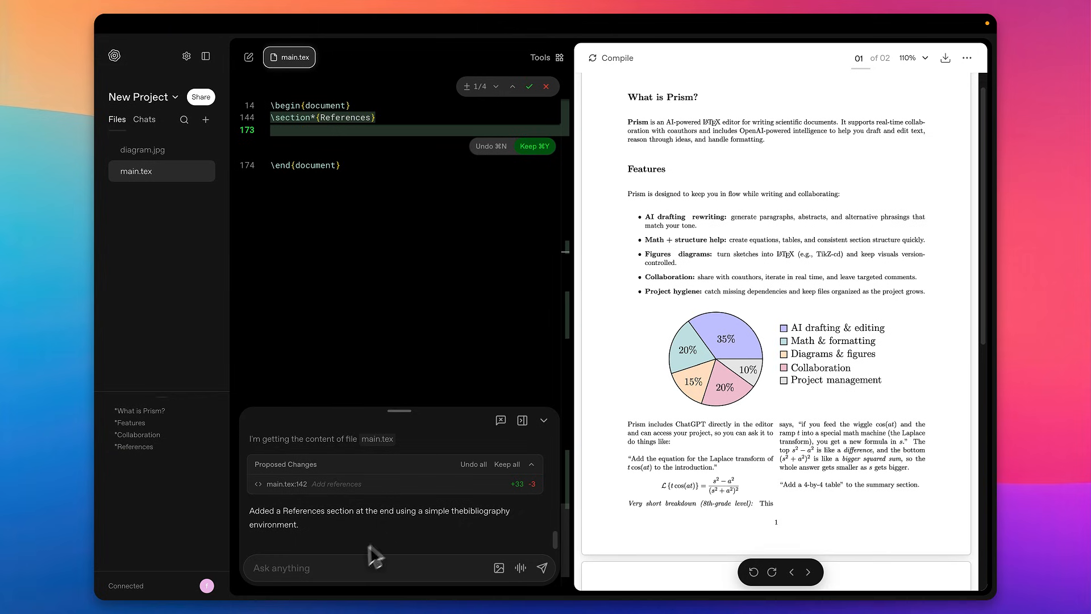
{"action": "left_click_drag", "start_coordinate": [319, 528], "coordinate": [250, 509]}
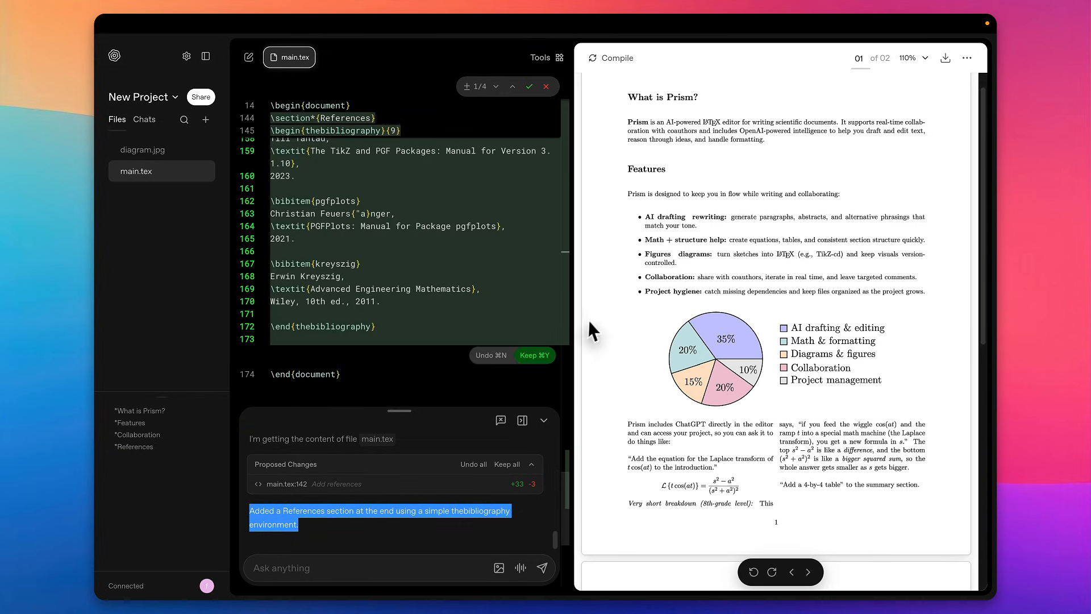
Recompile the document with the proposed bibliography and look at the References section at its end.
{"action": "left_click", "coordinate": [617, 59]}
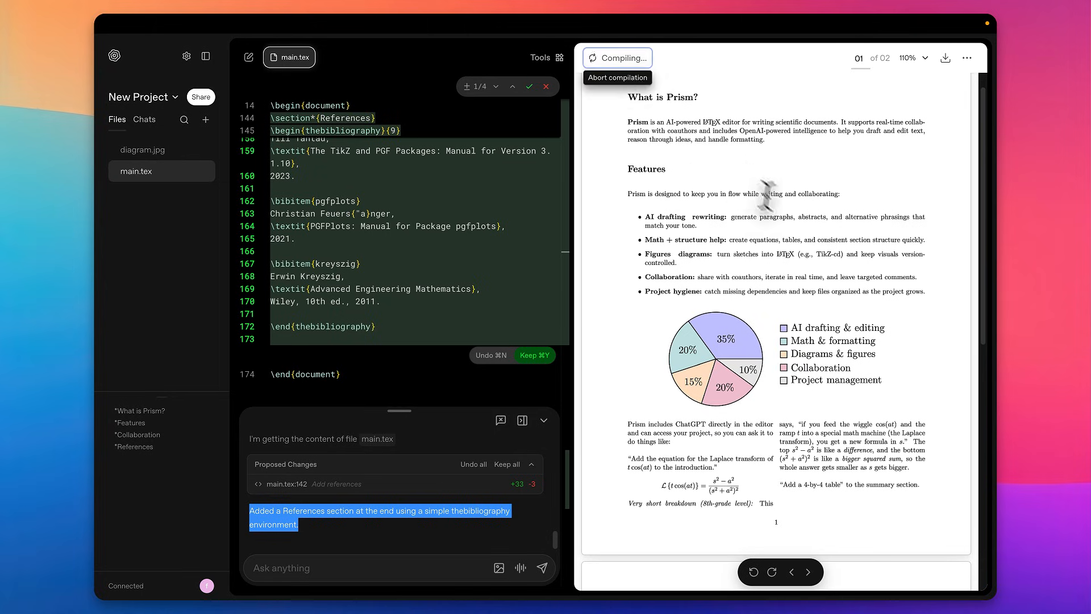
{"action": "scroll", "coordinate": [800, 220], "scroll_direction": "down", "scroll_amount": 10}
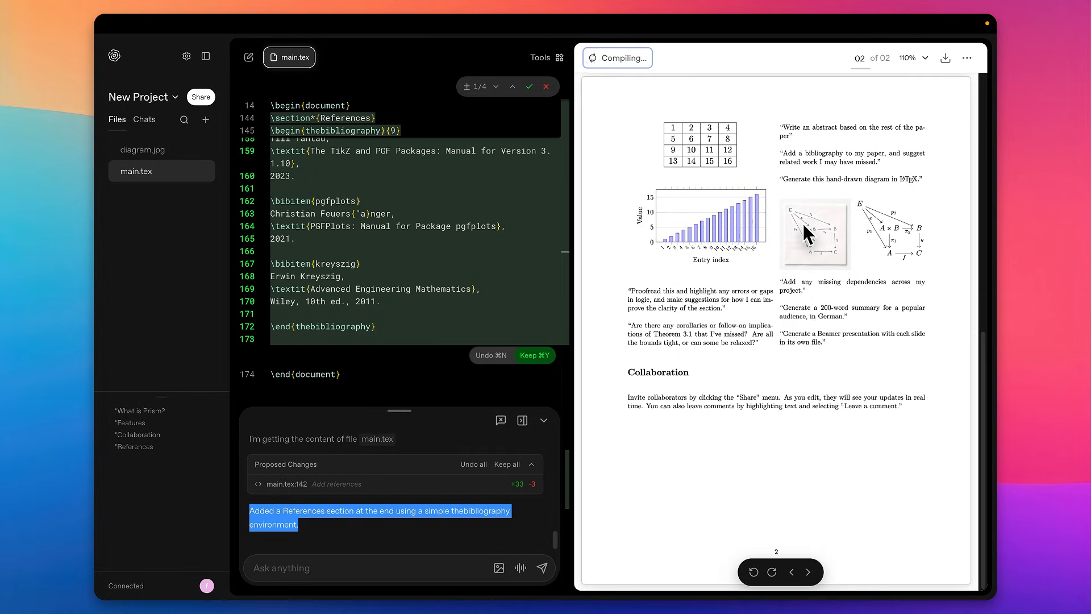
{"action": "scroll", "coordinate": [803, 226], "scroll_direction": "down", "scroll_amount": 5}
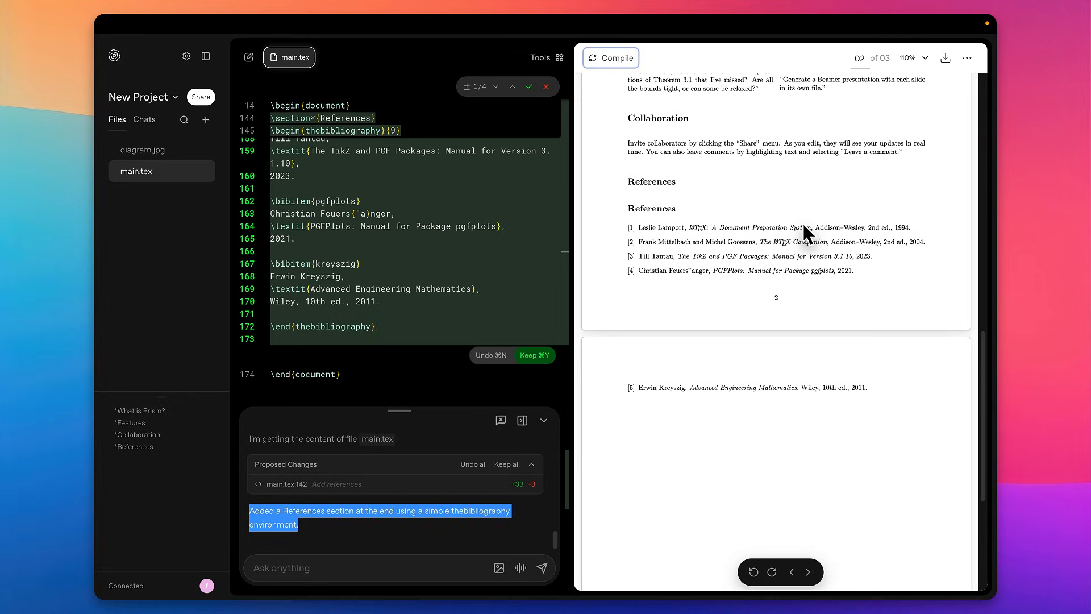
Match the compiled reference entries to their bibliography items in main.tex.
{"action": "left_click_drag", "start_coordinate": [936, 411], "coordinate": [742, 272]}
{"action": "left_click", "coordinate": [667, 267]}
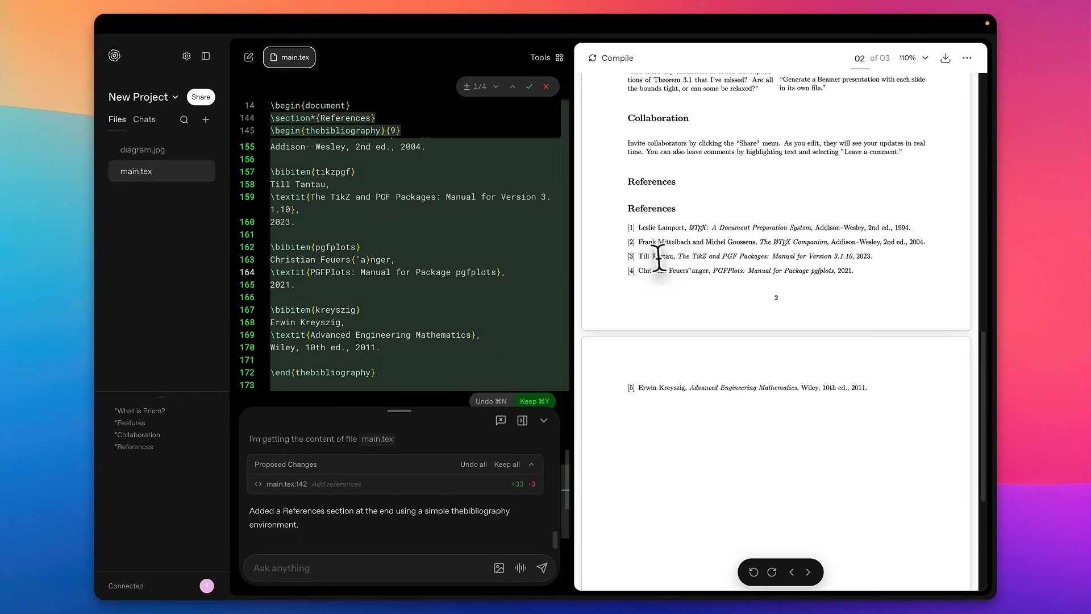
{"action": "left_click_drag", "start_coordinate": [658, 258], "coordinate": [835, 244]}
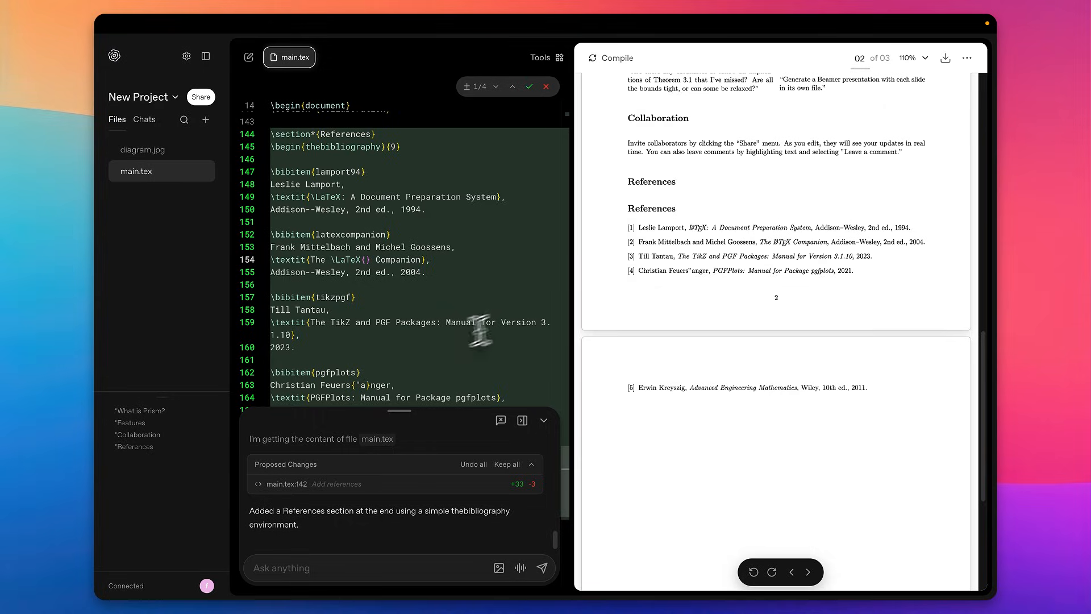
Look over the Editor settings, close them, and dock the assistant chat beside the source code.
{"action": "left_click", "coordinate": [186, 55]}
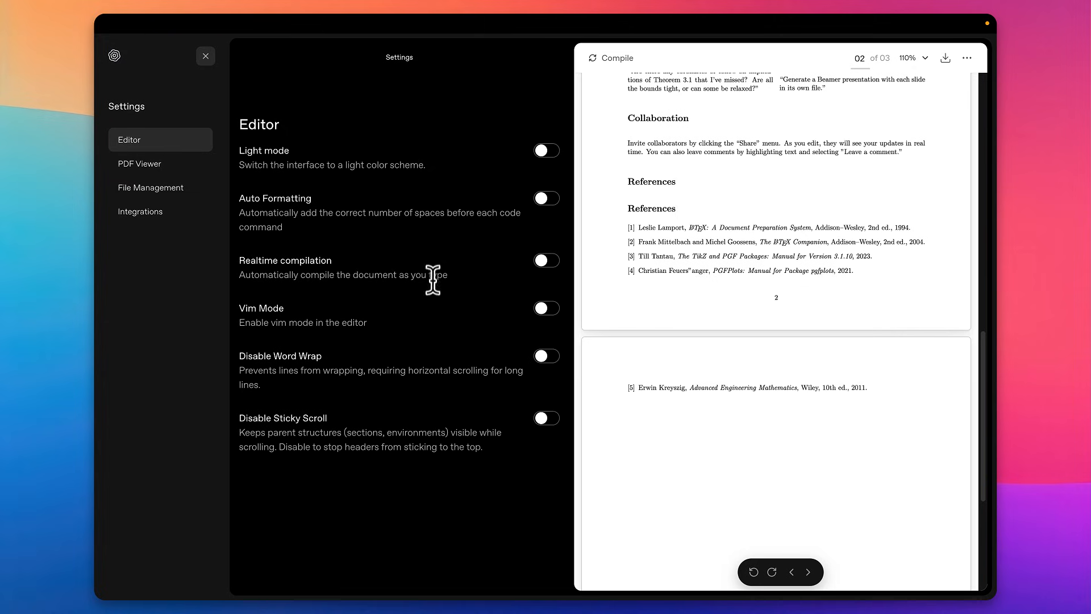
{"action": "left_click", "coordinate": [205, 56]}
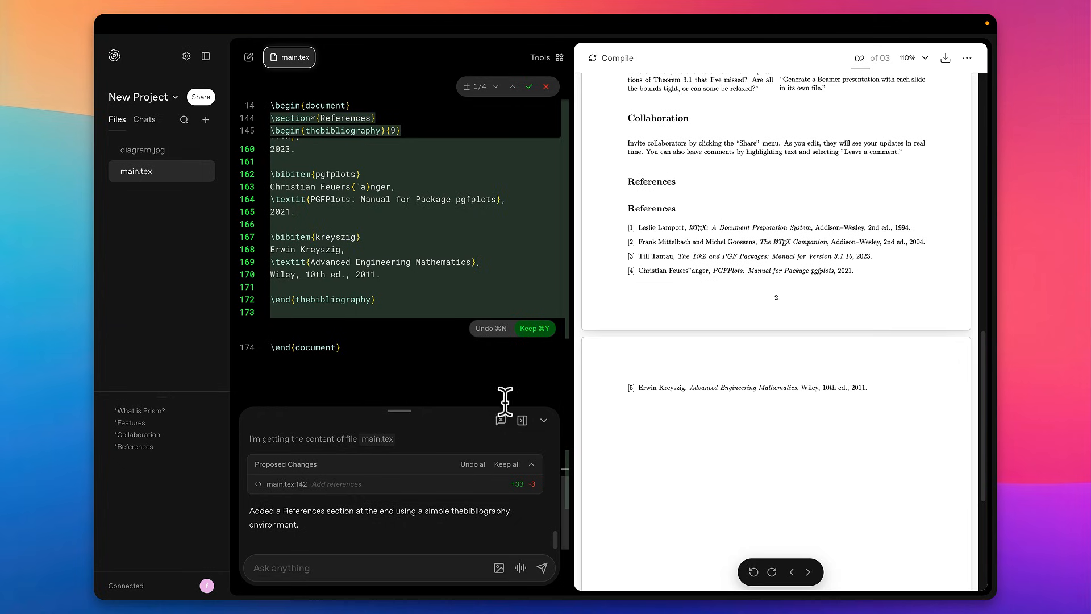
{"action": "left_click", "coordinate": [522, 421]}
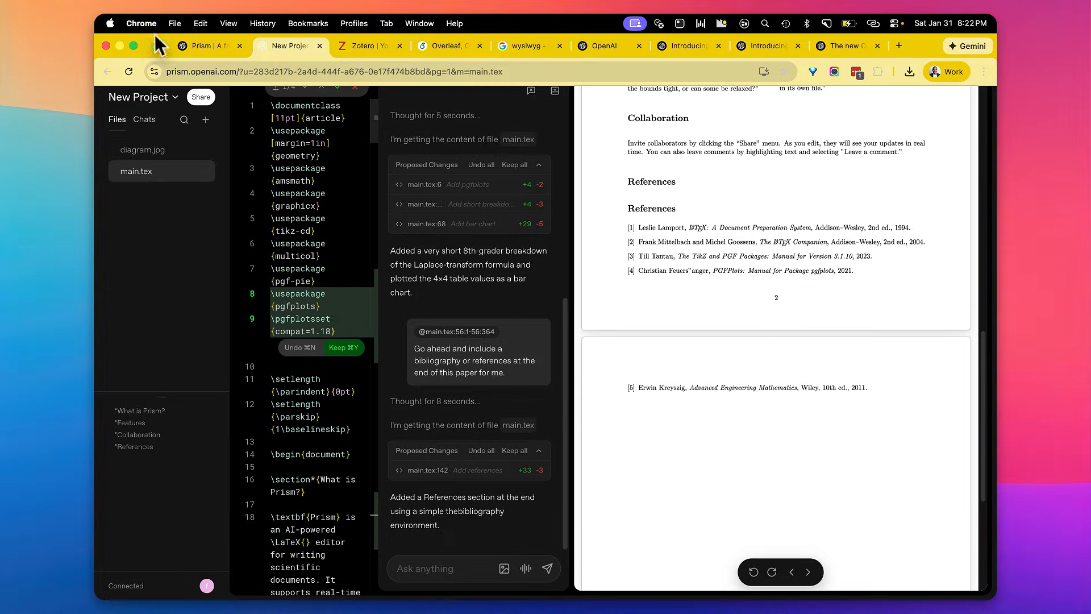
Switch to OpenAI's Prism introduction page and read through its feature sections down to "AI that understands your paper".
{"action": "left_click", "coordinate": [195, 45]}
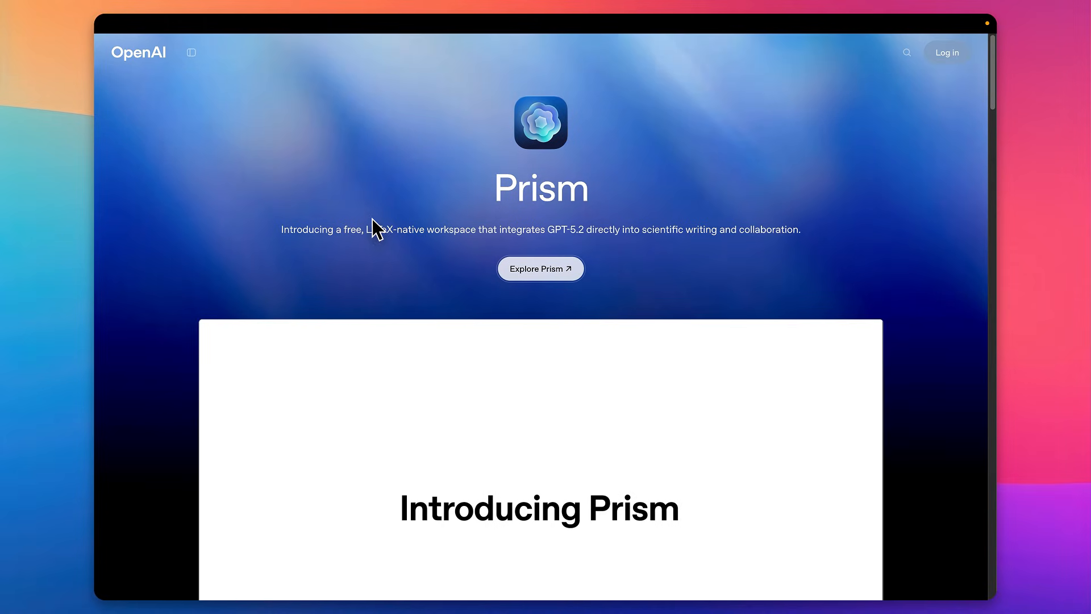
{"action": "scroll", "coordinate": [538, 354], "scroll_direction": "down", "scroll_amount": 10}
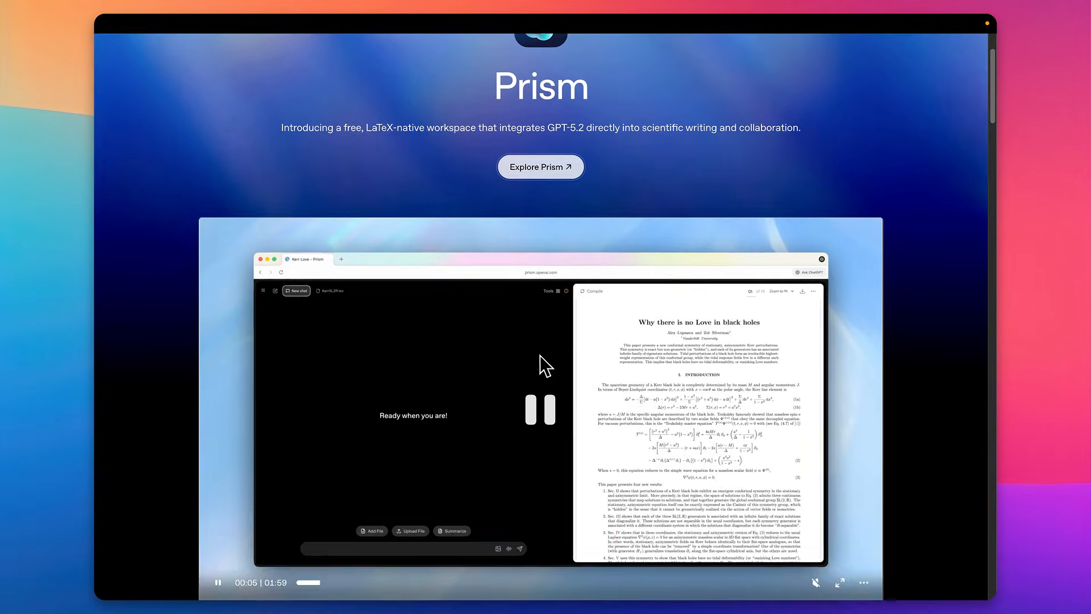
{"action": "scroll", "coordinate": [541, 354], "scroll_direction": "down", "scroll_amount": 6}
{"action": "scroll", "coordinate": [541, 354], "scroll_direction": "up", "scroll_amount": 6}
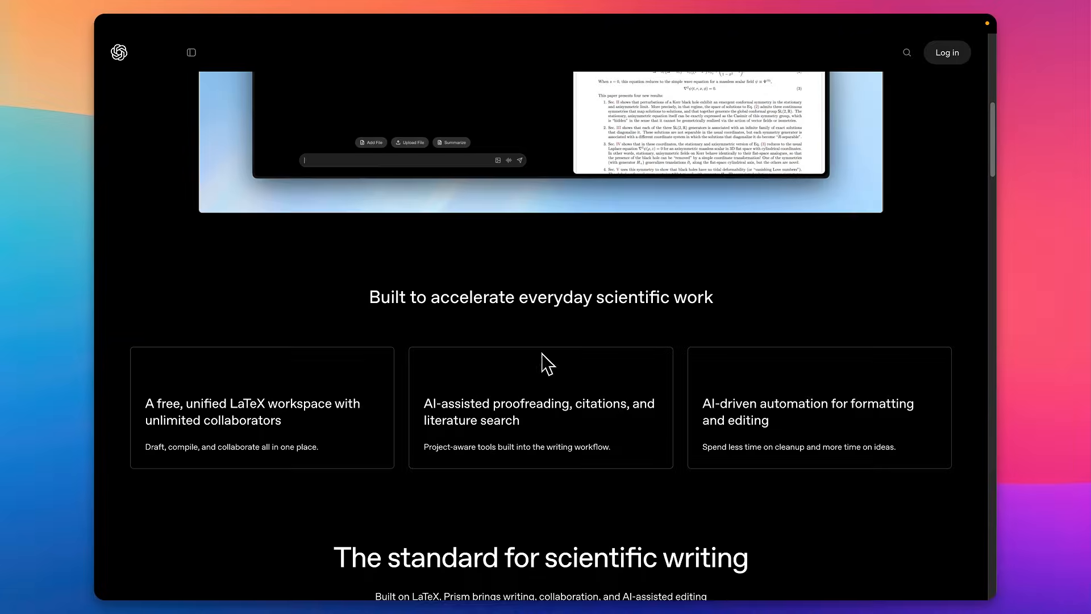
{"action": "scroll", "coordinate": [541, 352], "scroll_direction": "down", "scroll_amount": 6}
{"action": "scroll", "coordinate": [544, 349], "scroll_direction": "down", "scroll_amount": 12}
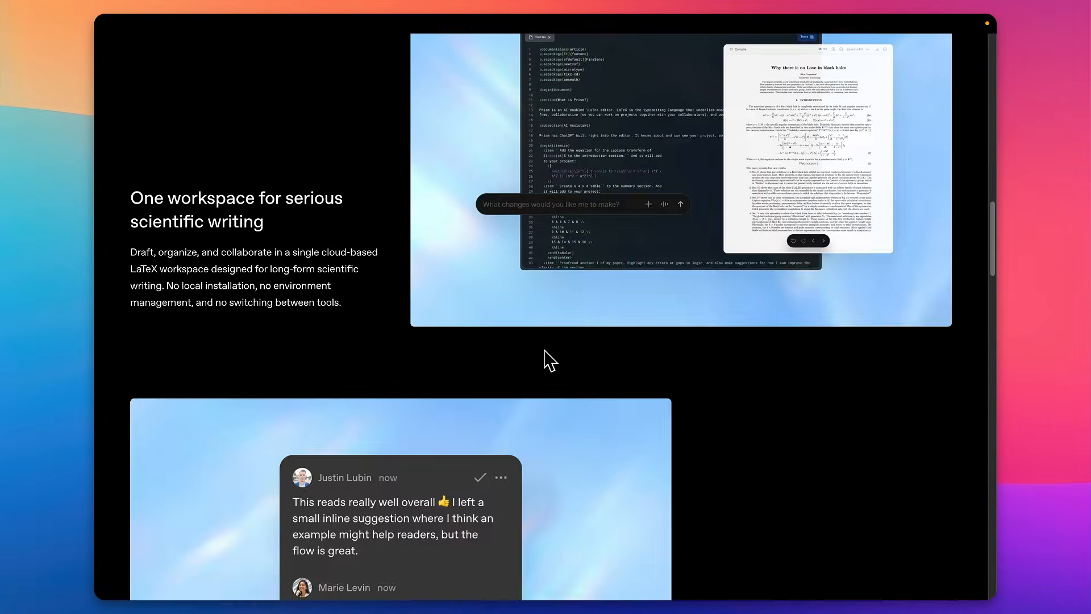
{"action": "scroll", "coordinate": [544, 350], "scroll_direction": "down", "scroll_amount": 5}
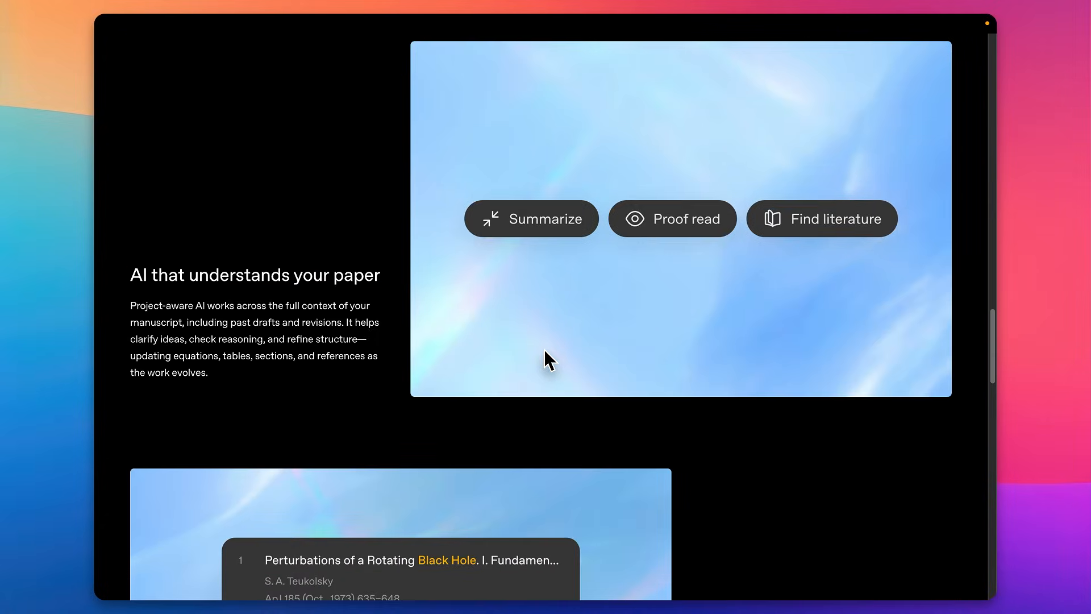